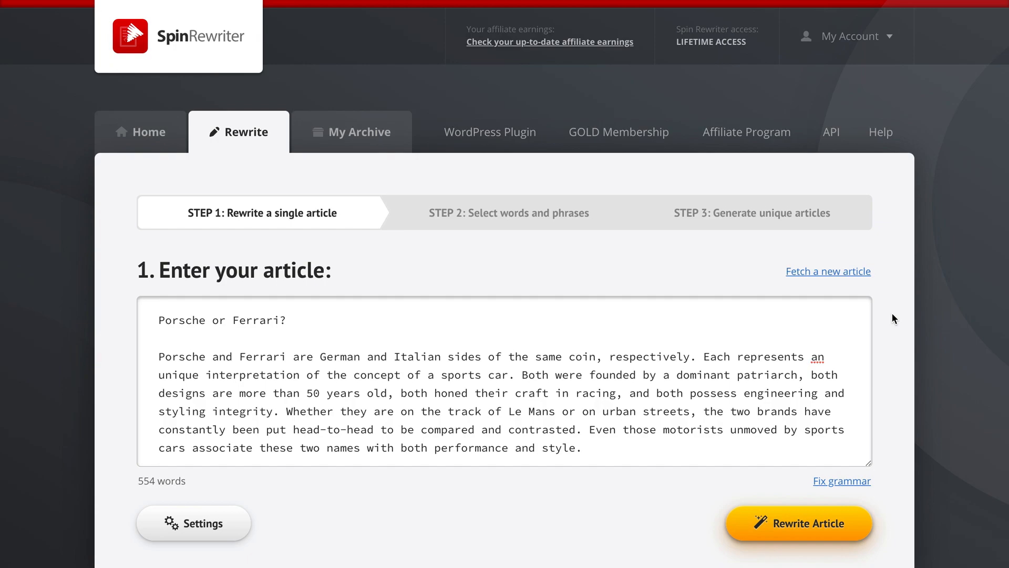
Review the Porsche or Ferrari article text and submit it for rewriting
{"action": "scroll", "coordinate": [892, 312], "scroll_direction": "down", "scroll_amount": 2}
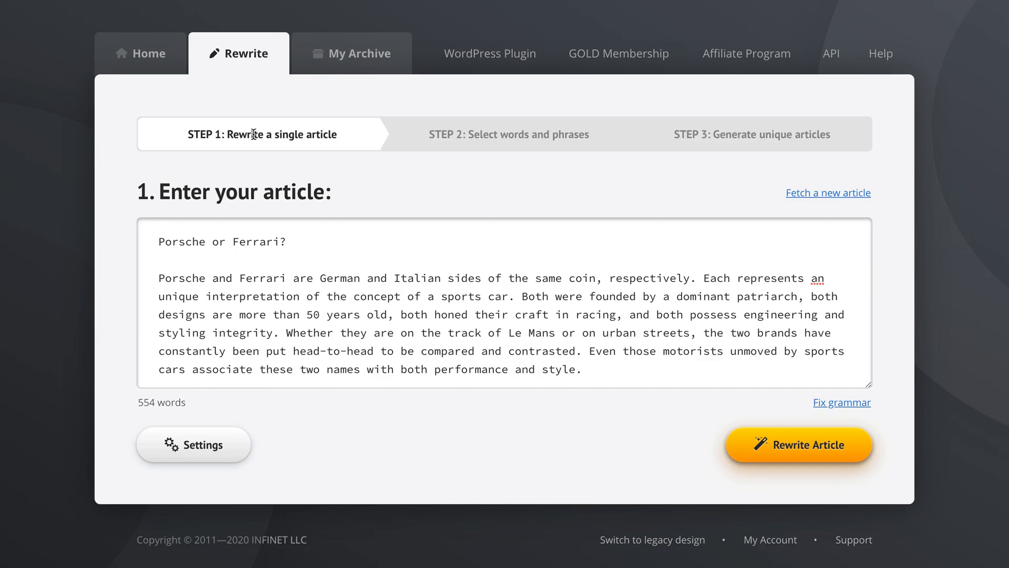
{"action": "scroll", "coordinate": [410, 305], "scroll_direction": "down", "scroll_amount": 15}
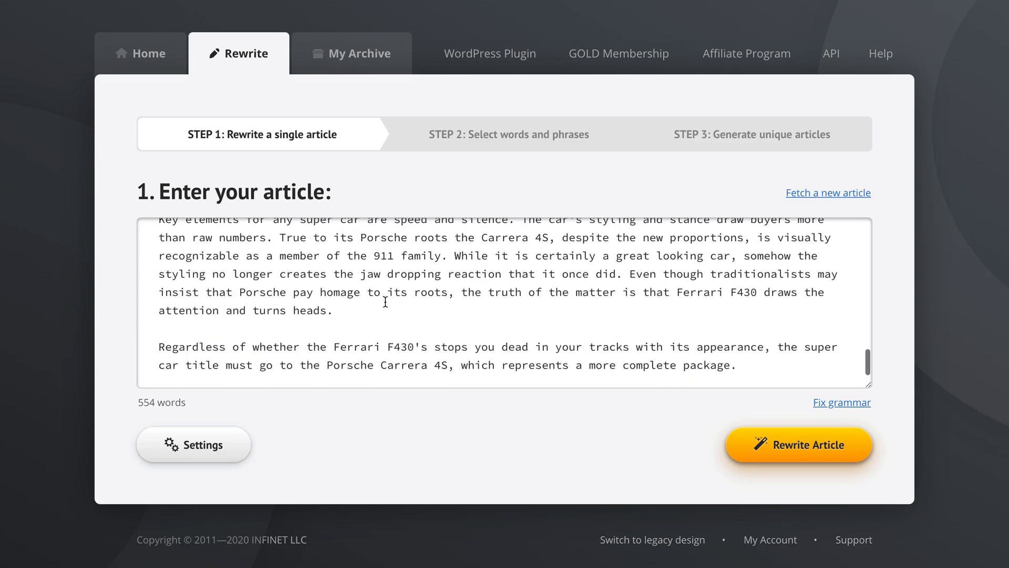
{"action": "scroll", "coordinate": [452, 319], "scroll_direction": "up", "scroll_amount": 15}
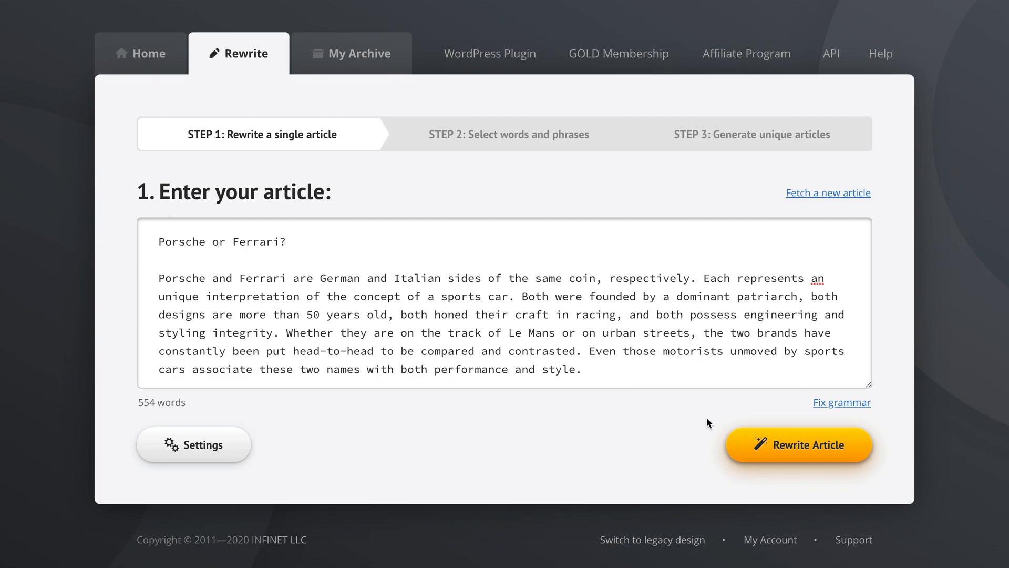
{"action": "left_click", "coordinate": [815, 448]}
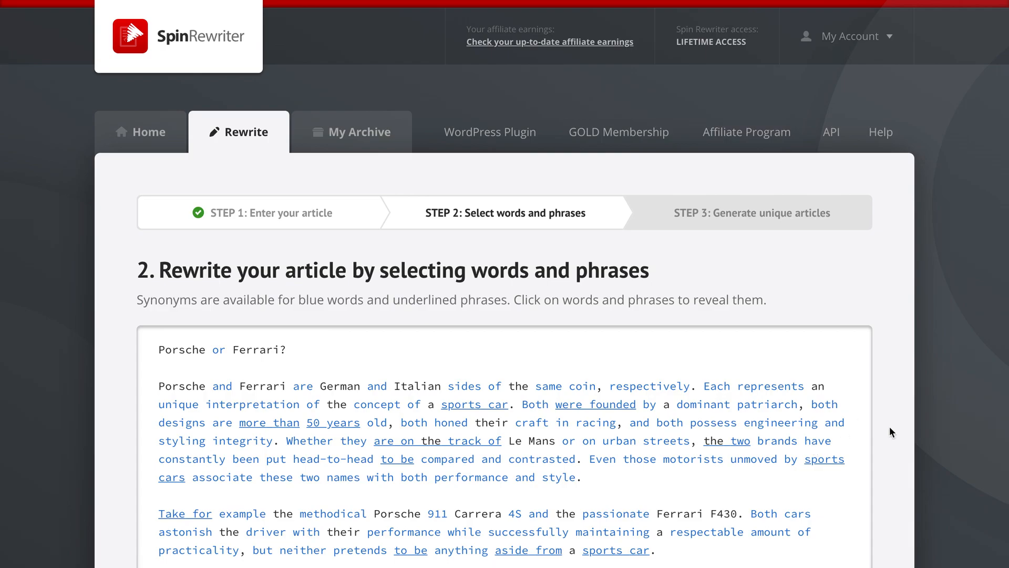
Add "specifically" as a synonym for "respectively" in the article's first paragraph
{"action": "scroll", "coordinate": [894, 428], "scroll_direction": "down", "scroll_amount": 3}
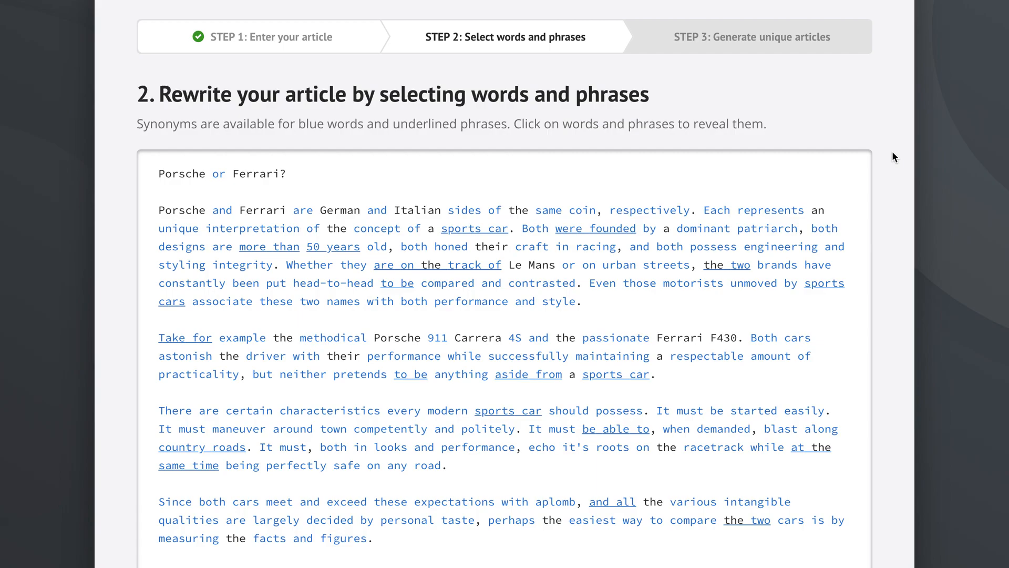
{"action": "scroll", "coordinate": [893, 153], "scroll_direction": "down", "scroll_amount": 2}
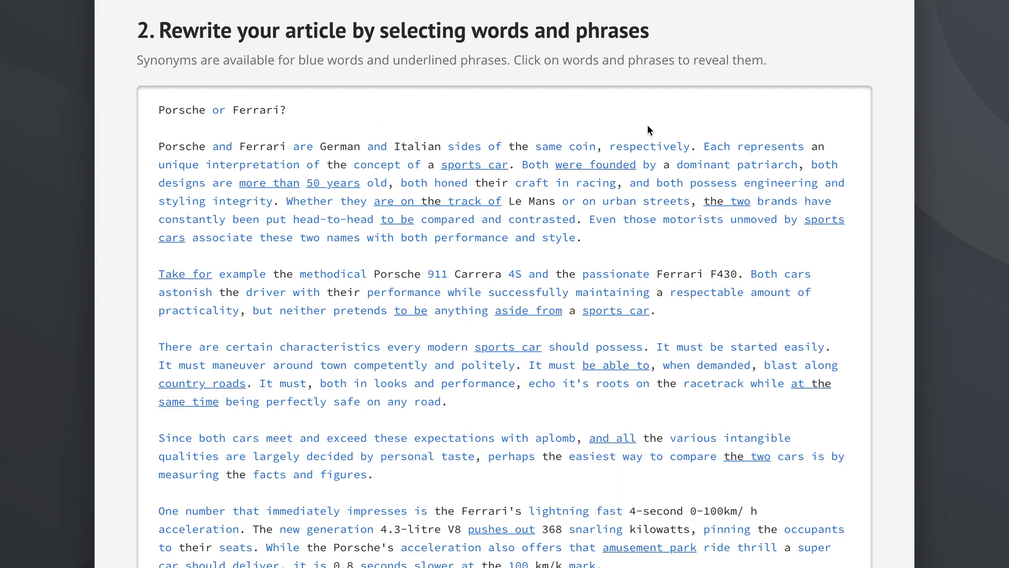
{"action": "left_click", "coordinate": [671, 151]}
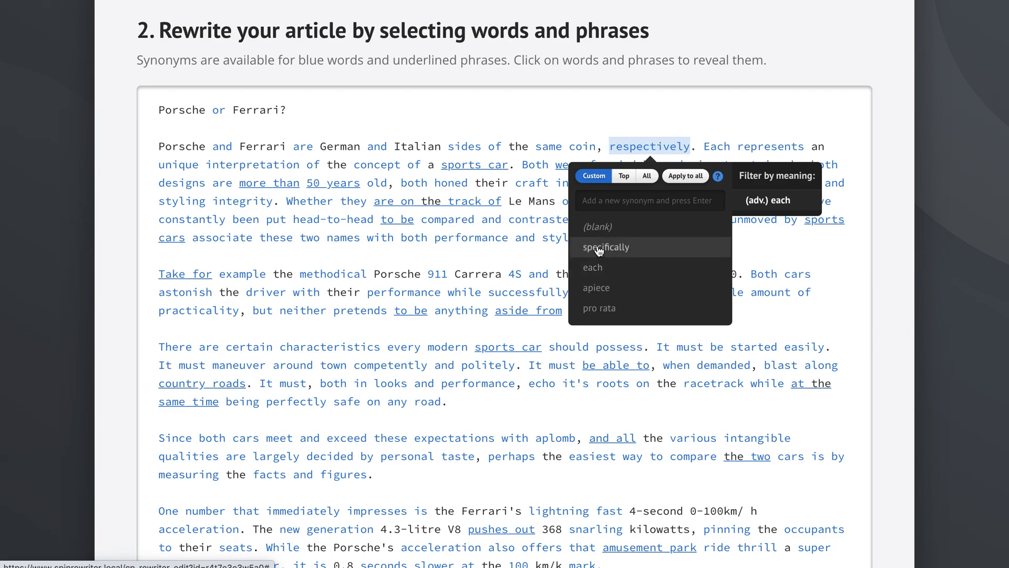
{"action": "left_click", "coordinate": [626, 253]}
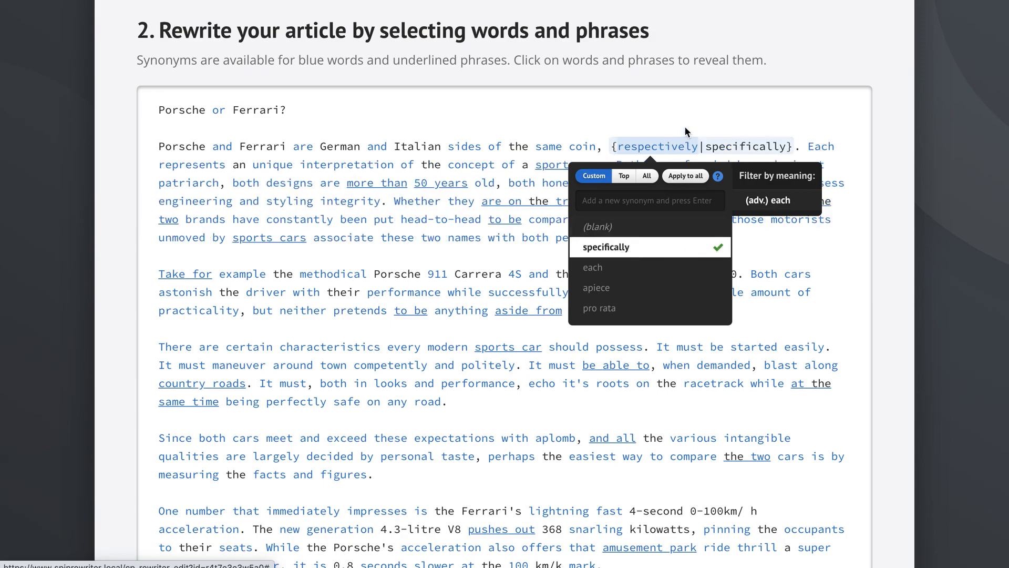
{"action": "left_click", "coordinate": [686, 109]}
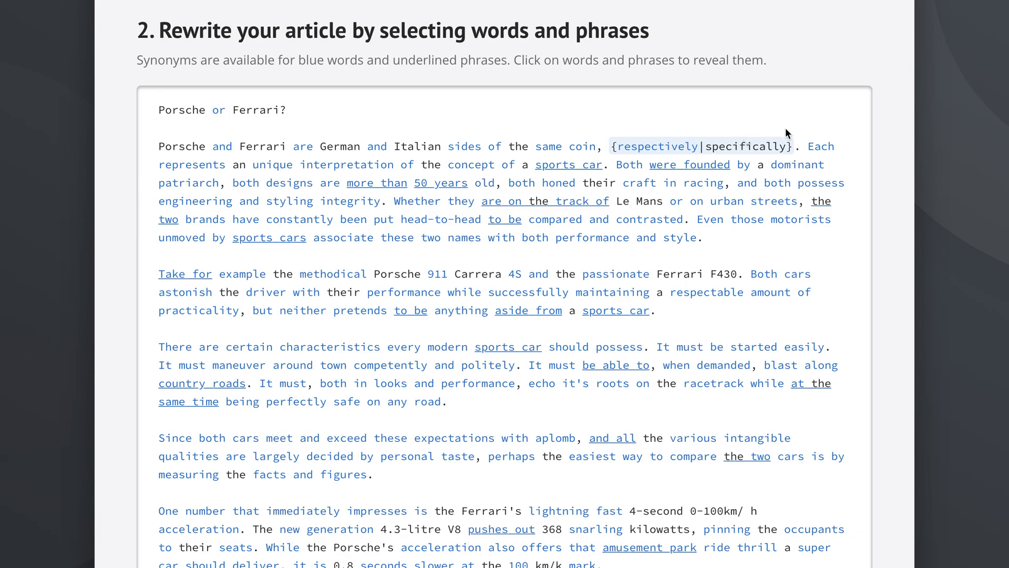
Add "each" as a further synonym for "respectively" and check the article's uniqueness rating
{"action": "left_click", "coordinate": [658, 147]}
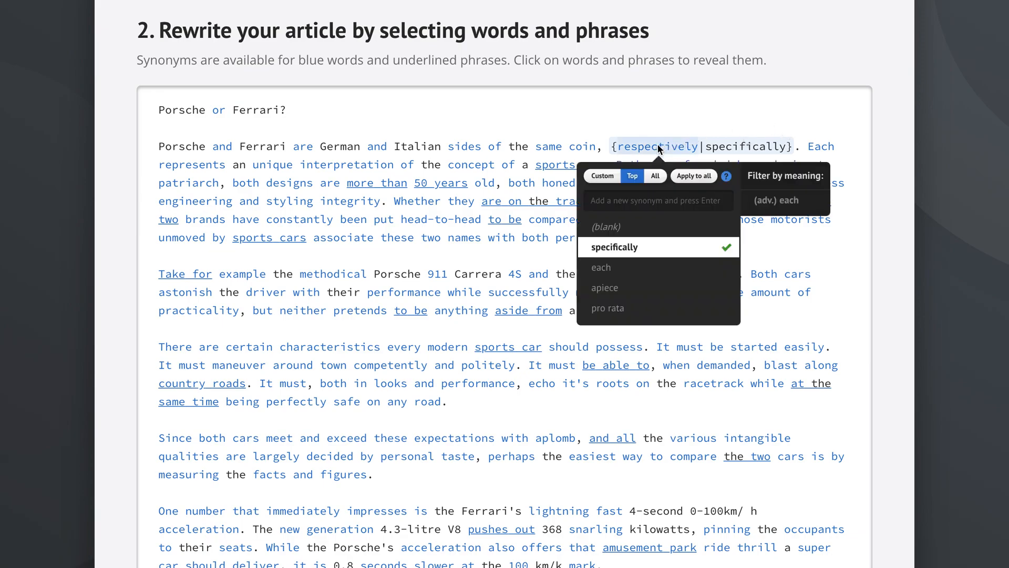
{"action": "left_click", "coordinate": [625, 267]}
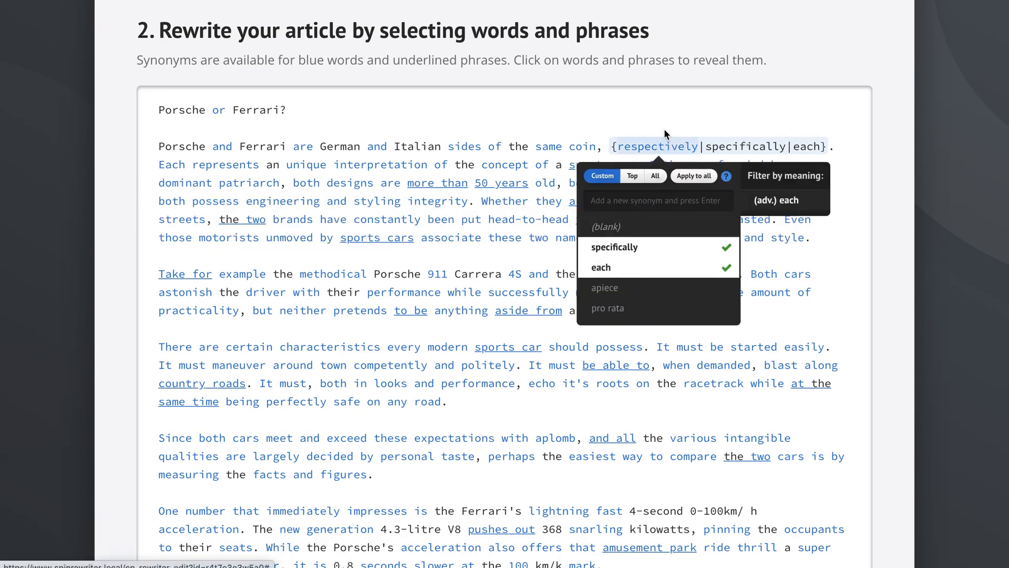
{"action": "left_click", "coordinate": [663, 110]}
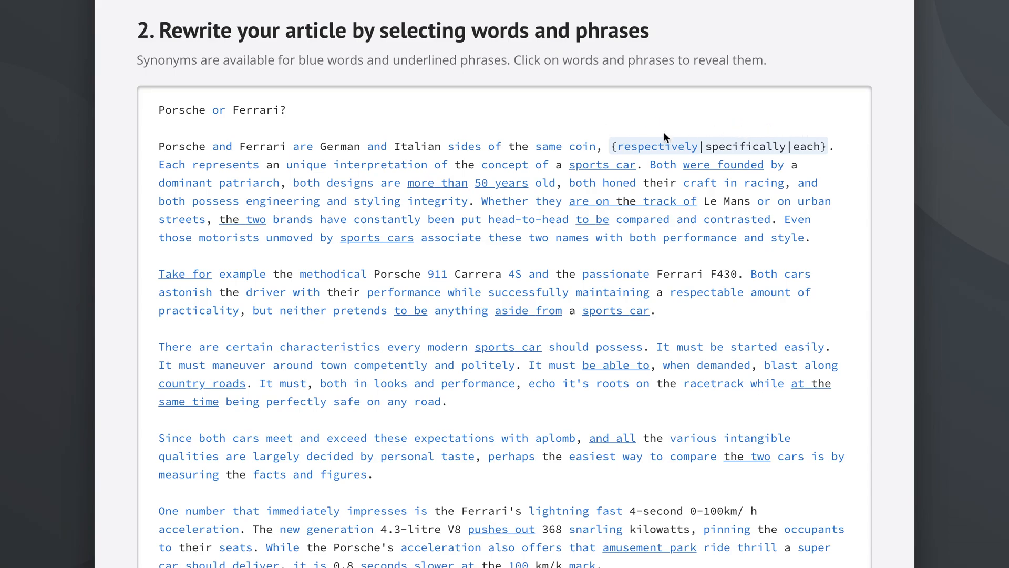
{"action": "scroll", "coordinate": [901, 213], "scroll_direction": "down", "scroll_amount": 10}
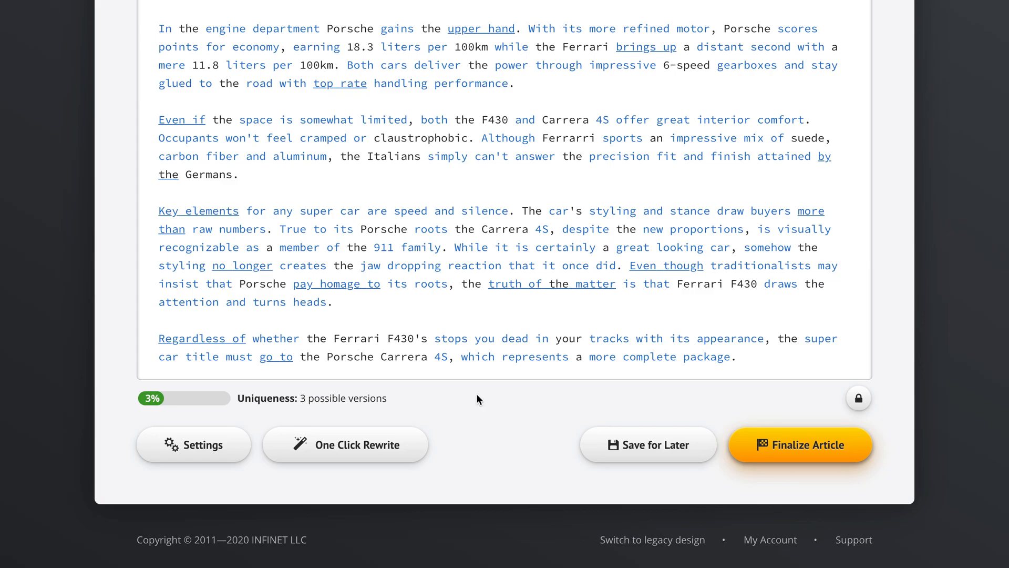
{"action": "scroll", "coordinate": [885, 152], "scroll_direction": "up", "scroll_amount": 10}
{"action": "scroll", "coordinate": [884, 152], "scroll_direction": "down", "scroll_amount": 4}
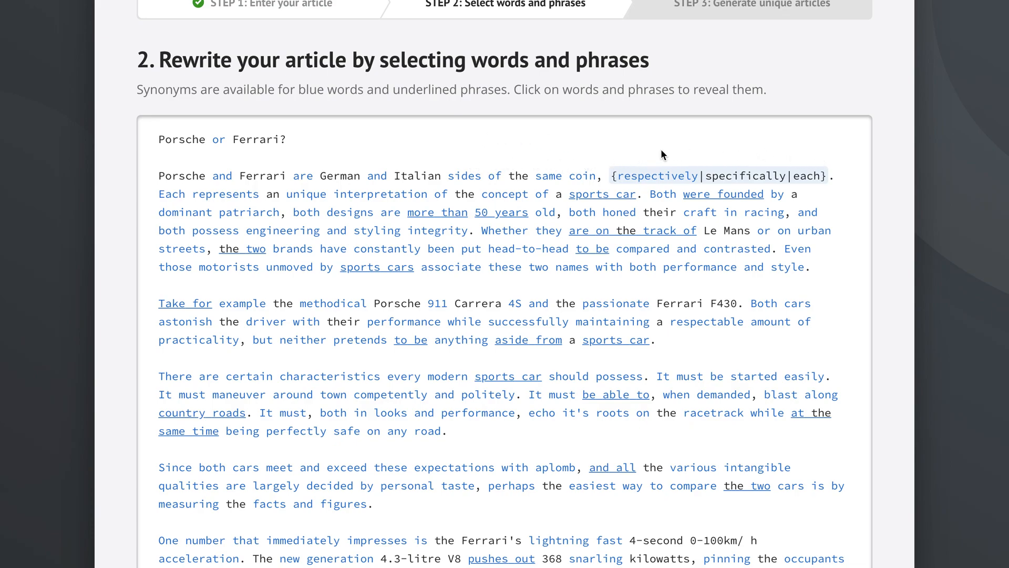
Remove "each" from the synonyms for "respectively" and review that word's remaining synonym selection
{"action": "left_click", "coordinate": [645, 176]}
{"action": "left_click", "coordinate": [654, 298]}
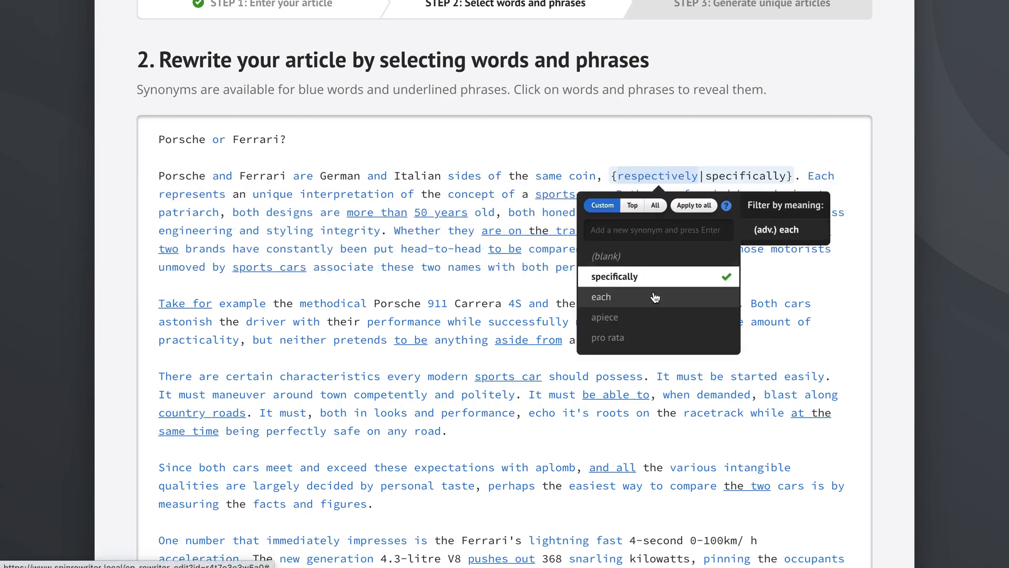
{"action": "left_click", "coordinate": [716, 144]}
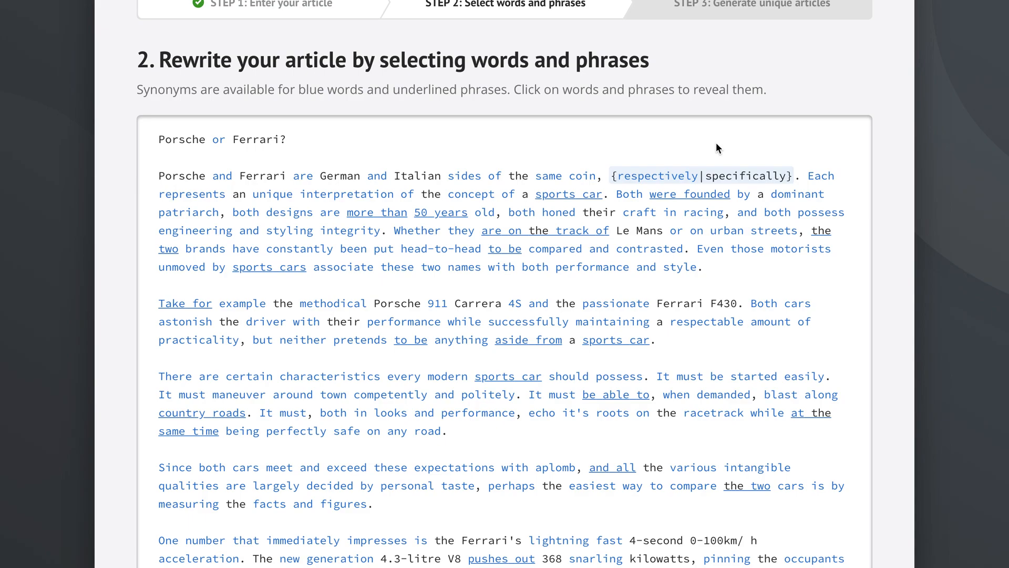
{"action": "left_click", "coordinate": [652, 179]}
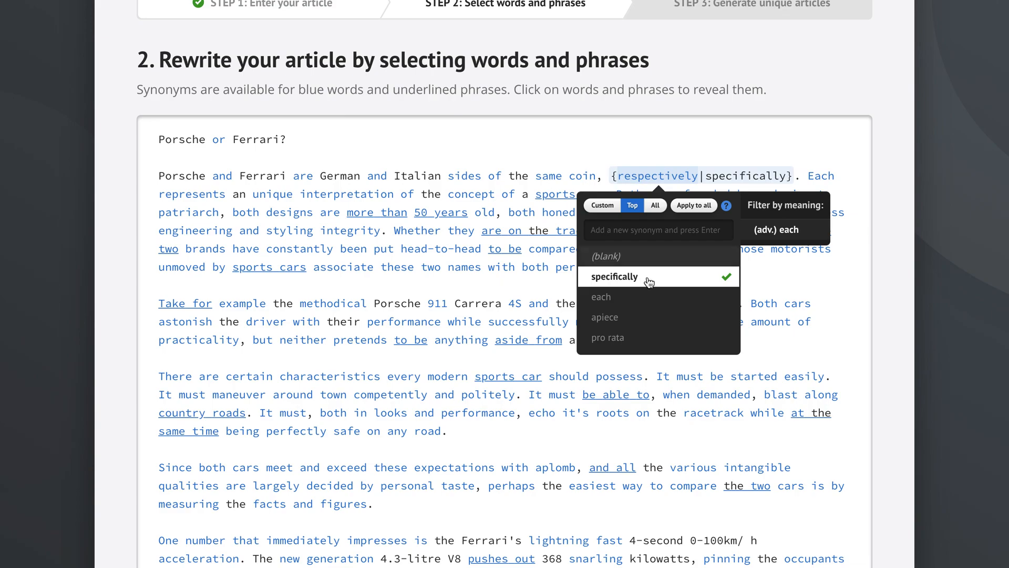
{"action": "left_click", "coordinate": [698, 149]}
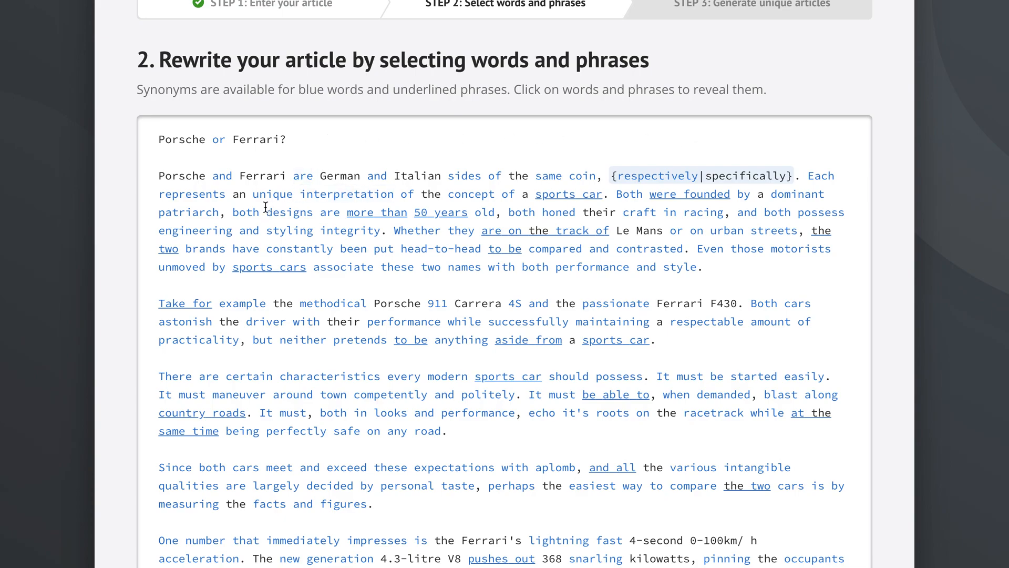
Add "greater than", "much more than" and "over" as synonyms for the phrase "more than" in the first paragraph
{"action": "double_click", "coordinate": [367, 218]}
{"action": "left_click", "coordinate": [378, 213]}
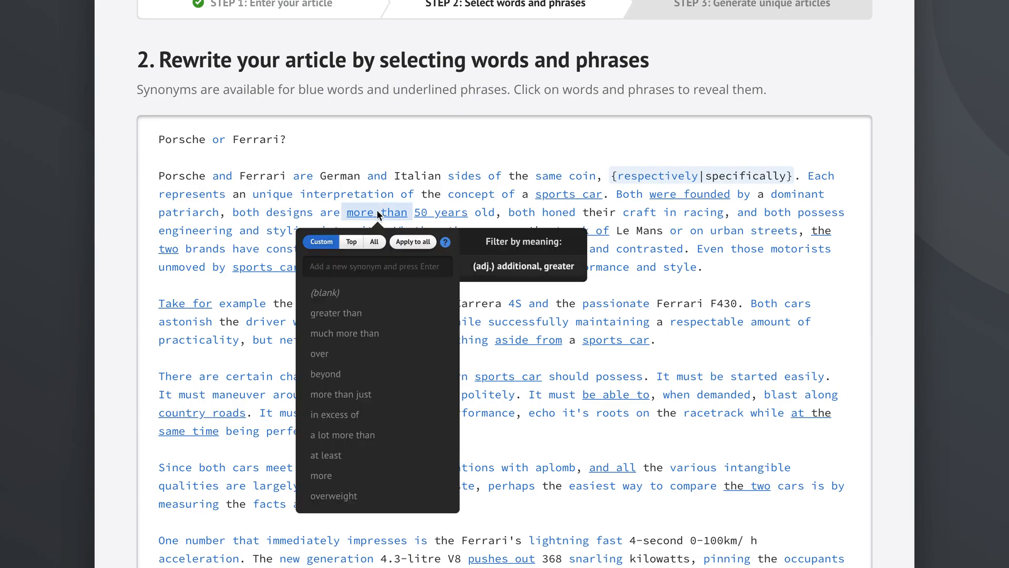
{"action": "left_click", "coordinate": [353, 315]}
{"action": "left_click", "coordinate": [355, 335]}
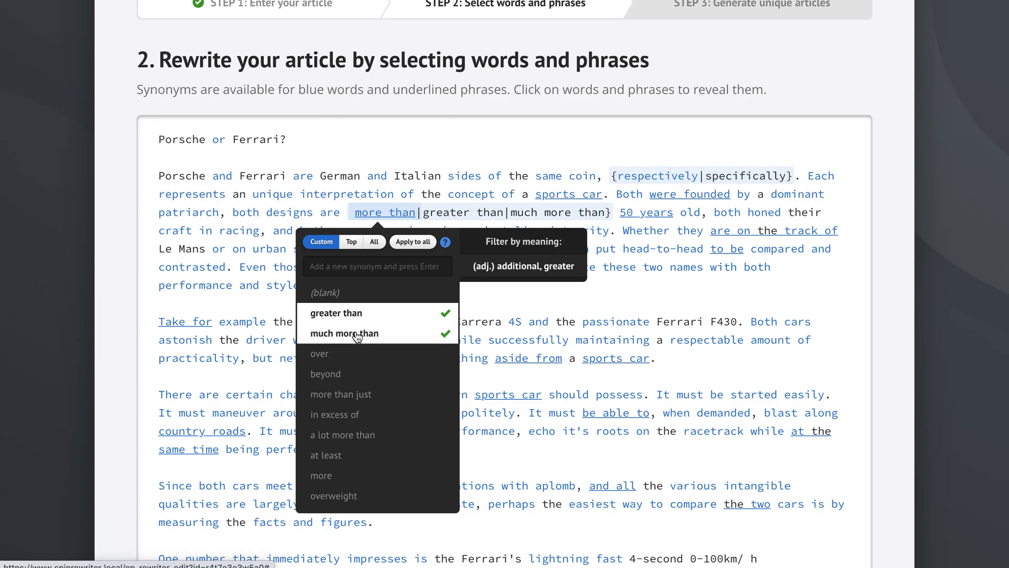
{"action": "left_click", "coordinate": [357, 360]}
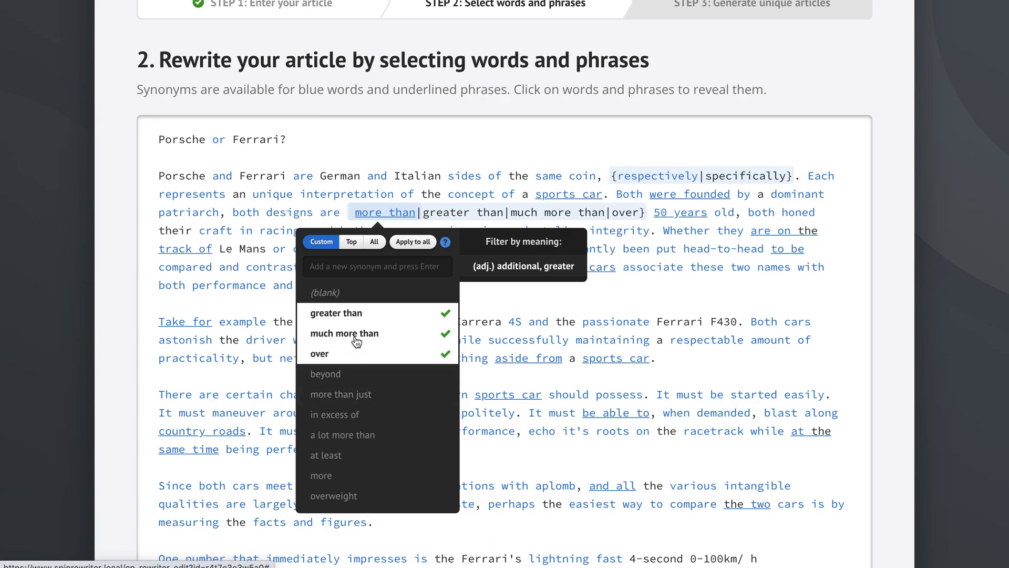
{"action": "left_click", "coordinate": [384, 156]}
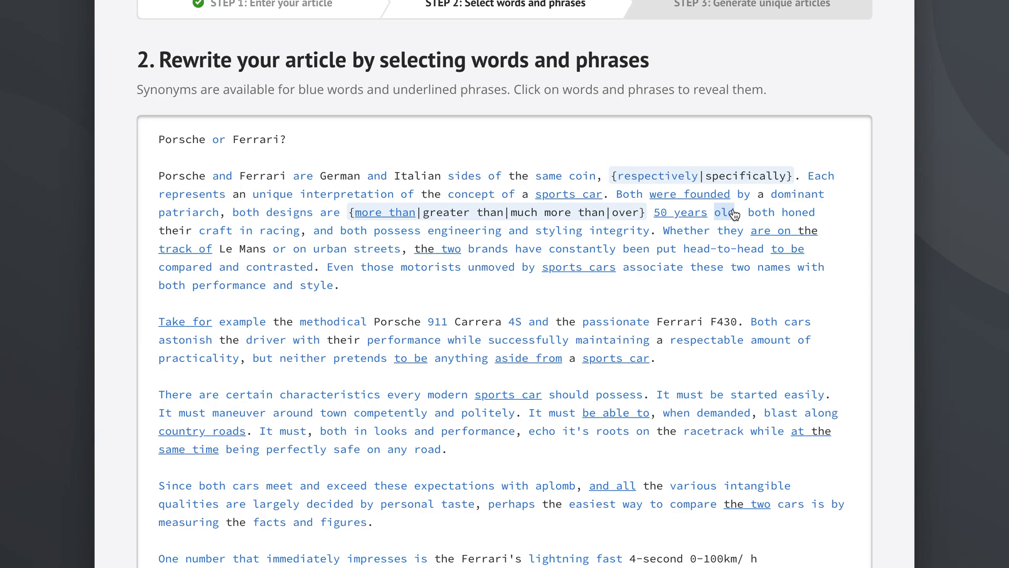
Remove "greater than" from the selected synonyms for the phrase "more than"
{"action": "left_click", "coordinate": [386, 213]}
{"action": "left_click", "coordinate": [384, 314]}
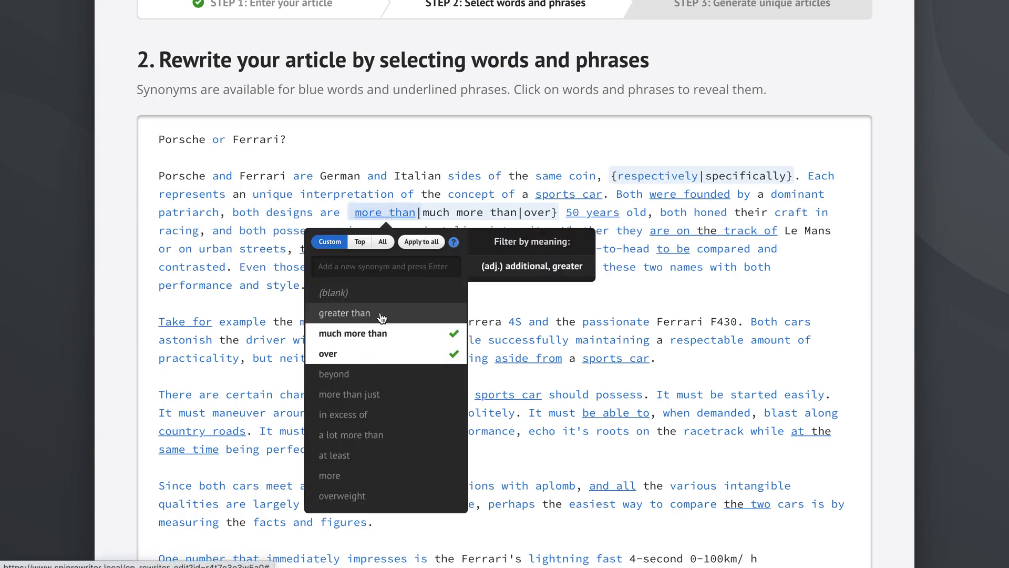
{"action": "left_click", "coordinate": [357, 313]}
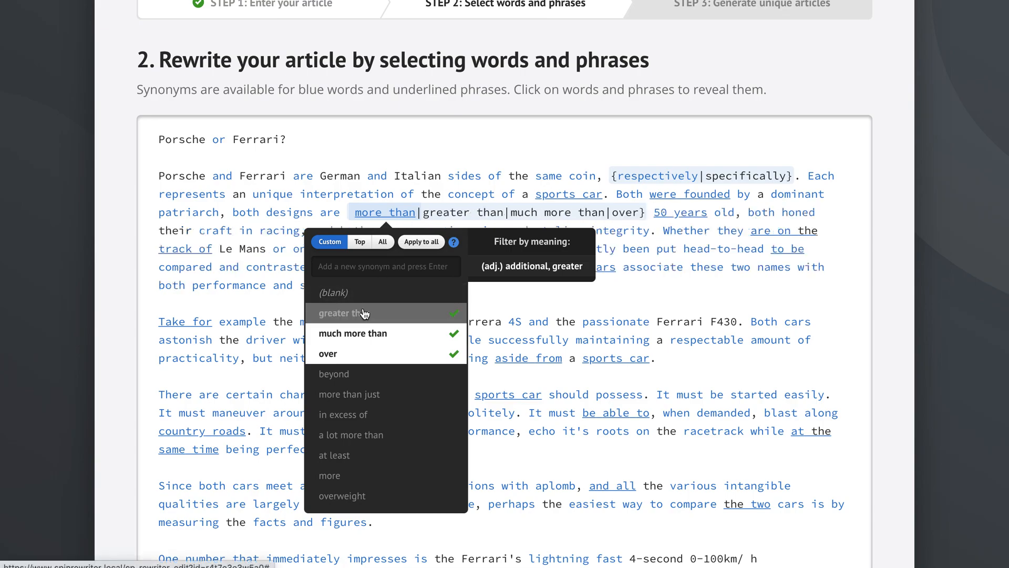
{"action": "left_click", "coordinate": [357, 313]}
{"action": "left_click", "coordinate": [516, 140]}
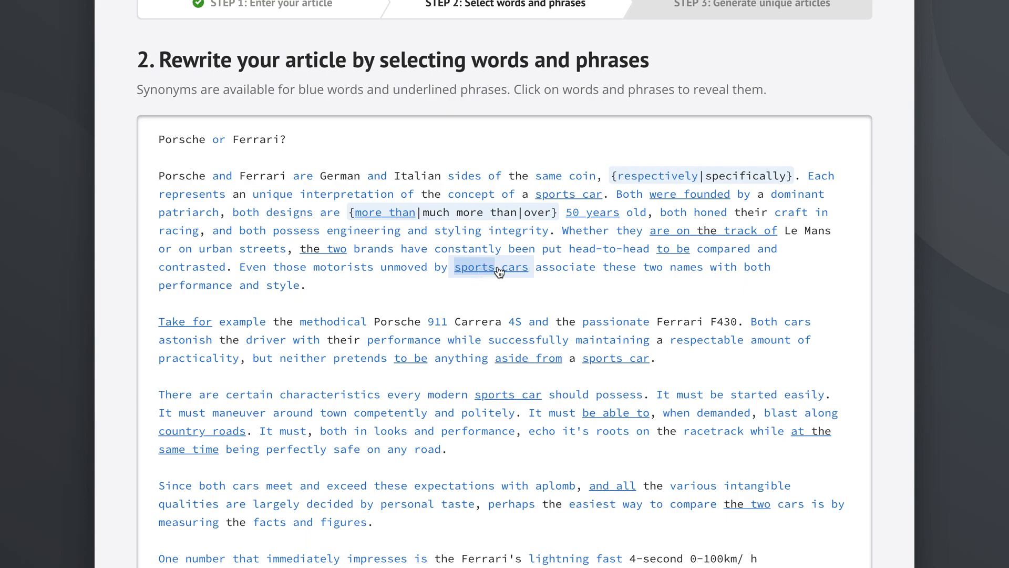
Add "vehicles", "automobiles" and "autos" as synonyms for "cars" in the first paragraph and apply them to all instances of the word
{"action": "left_click", "coordinate": [515, 267]}
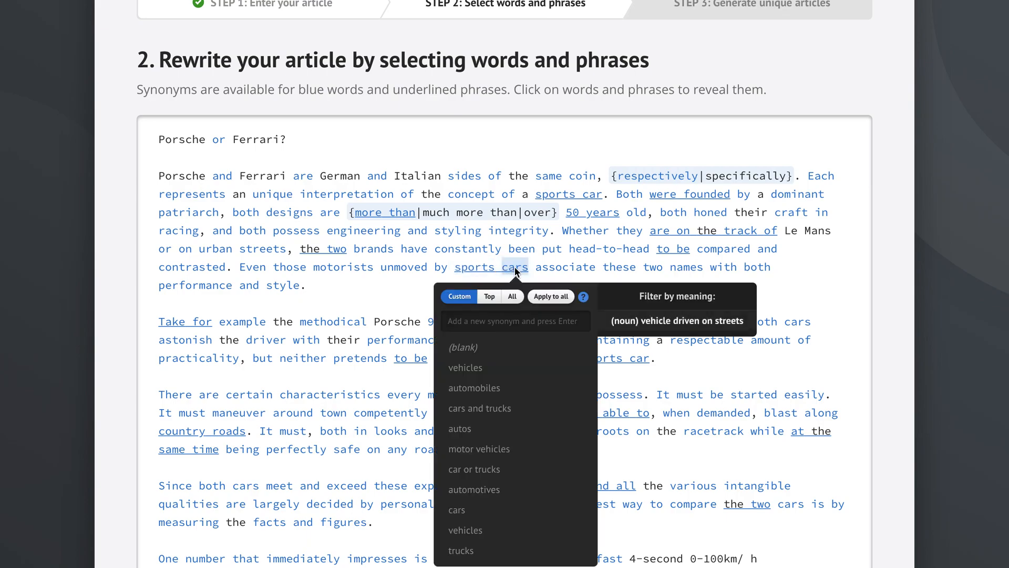
{"action": "left_click", "coordinate": [491, 374]}
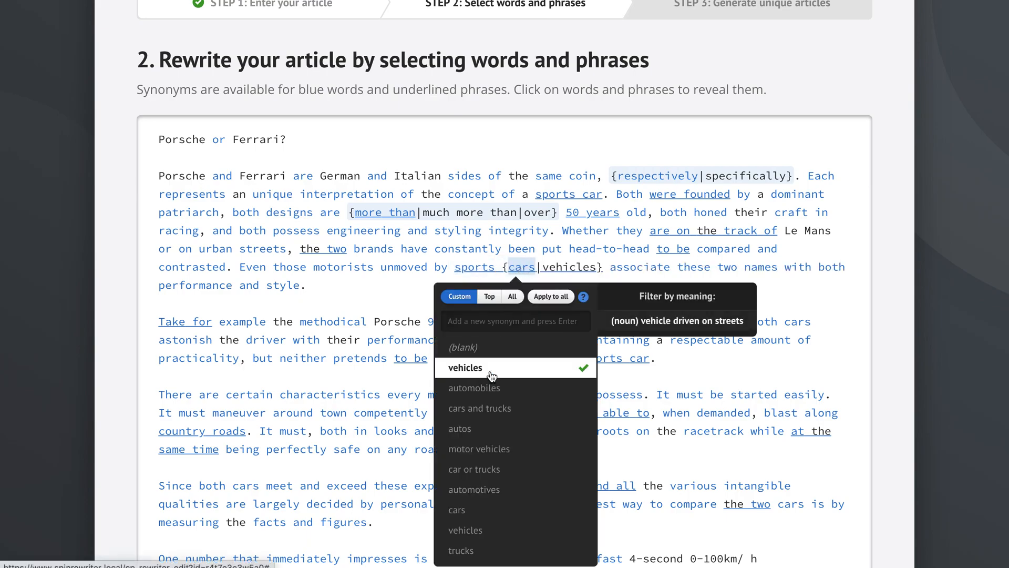
{"action": "left_click", "coordinate": [507, 394]}
{"action": "left_click", "coordinate": [507, 431]}
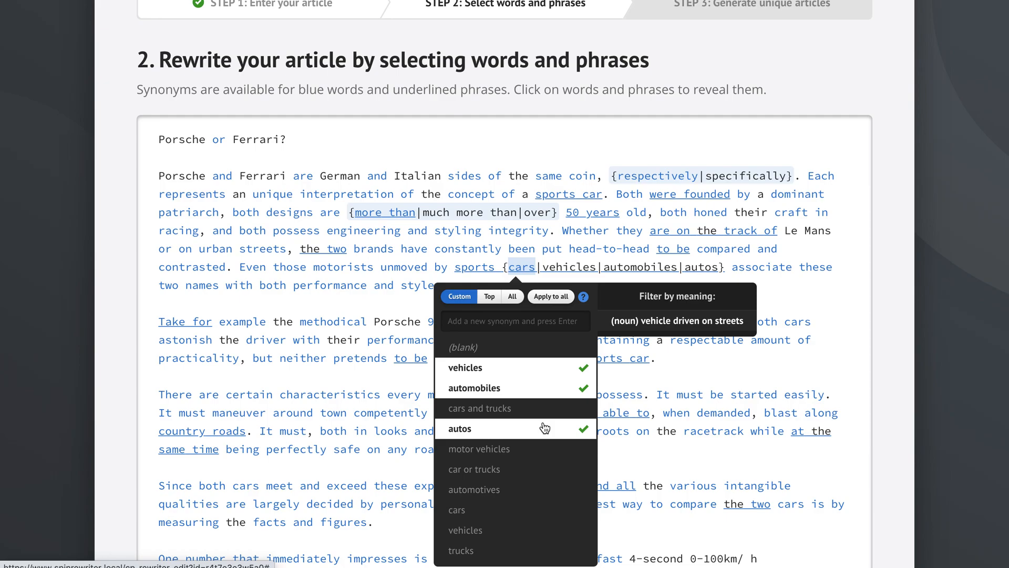
{"action": "left_click", "coordinate": [552, 296]}
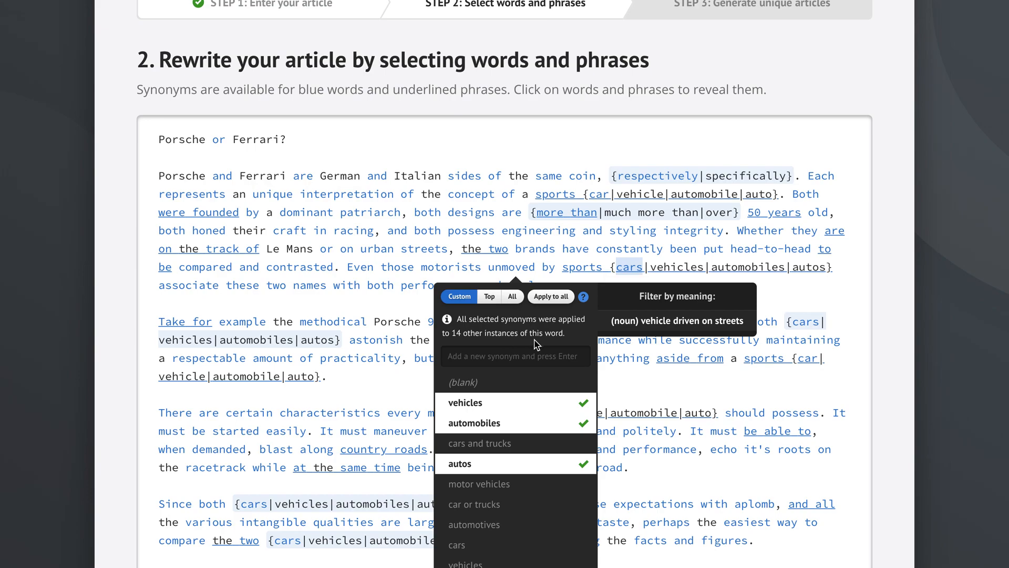
{"action": "left_click", "coordinate": [783, 296]}
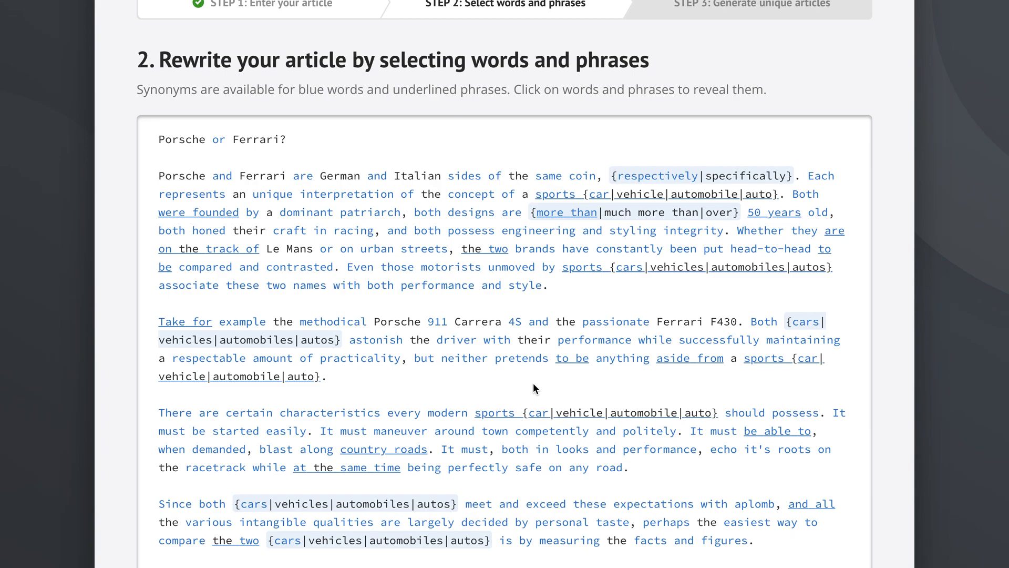
Select only the top synonyms for "modern" in the paragraph about sports car characteristics
{"action": "left_click", "coordinate": [450, 409]}
{"action": "scroll", "coordinate": [693, 384], "scroll_direction": "down", "scroll_amount": 6}
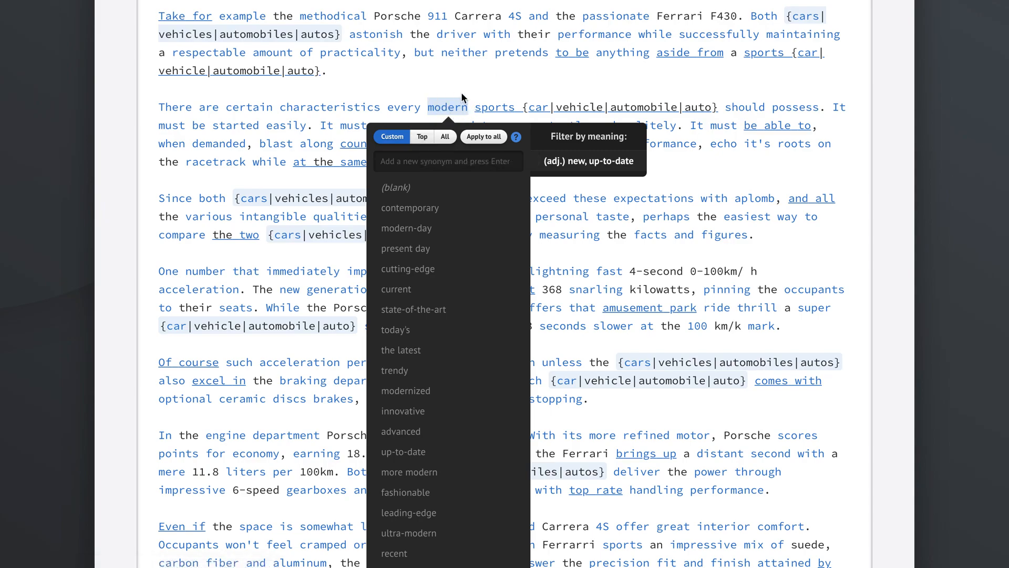
{"action": "left_click", "coordinate": [423, 138]}
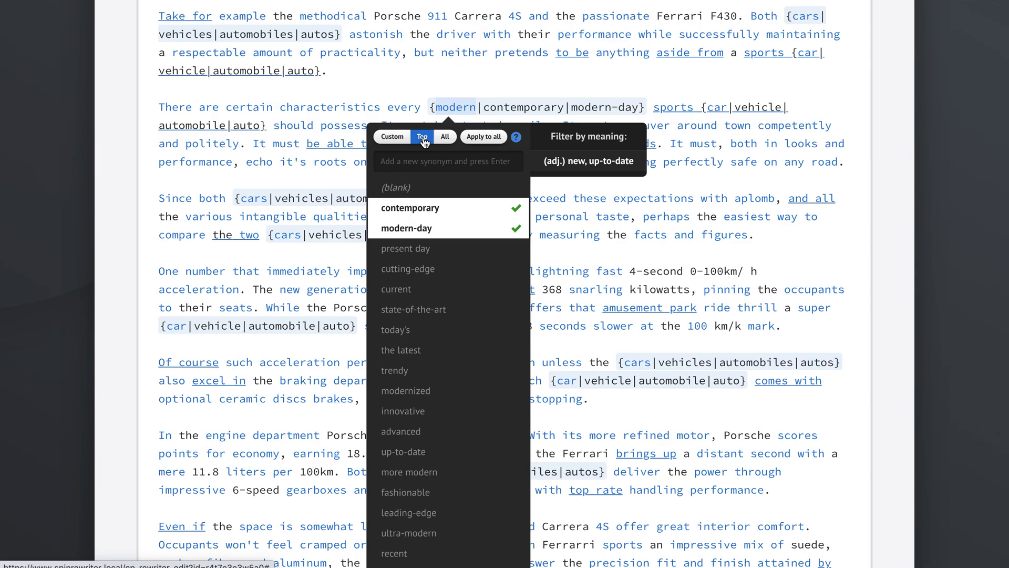
{"action": "left_click", "coordinate": [465, 83]}
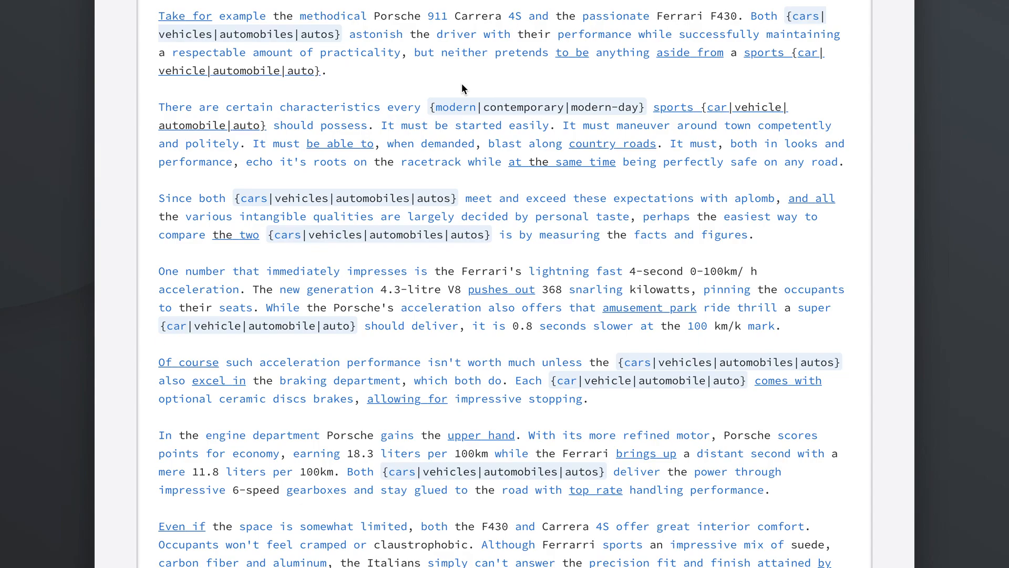
Select all available synonyms for "modern" in the paragraph about sports car characteristics
{"action": "left_click", "coordinate": [451, 108]}
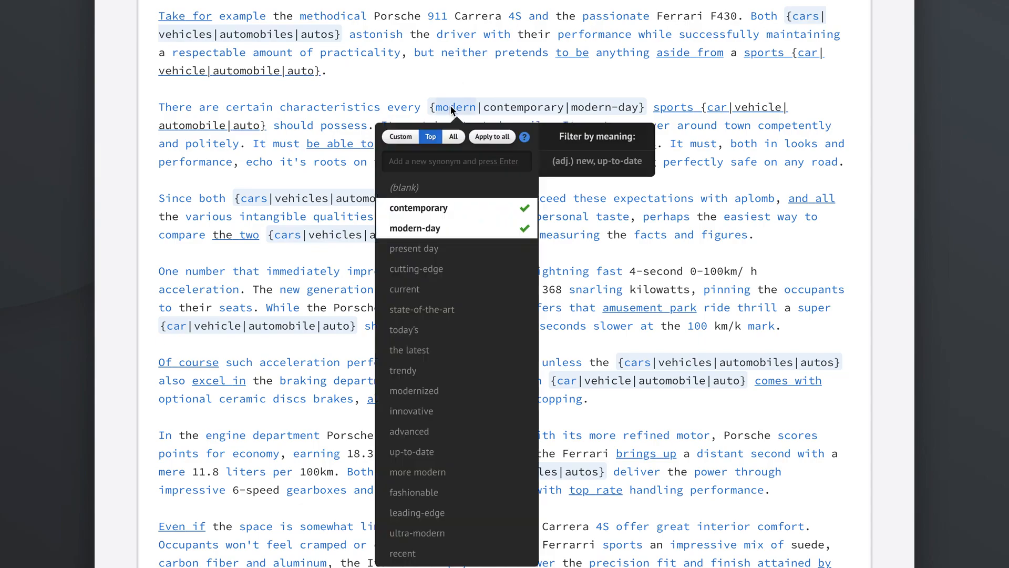
{"action": "left_click", "coordinate": [454, 137]}
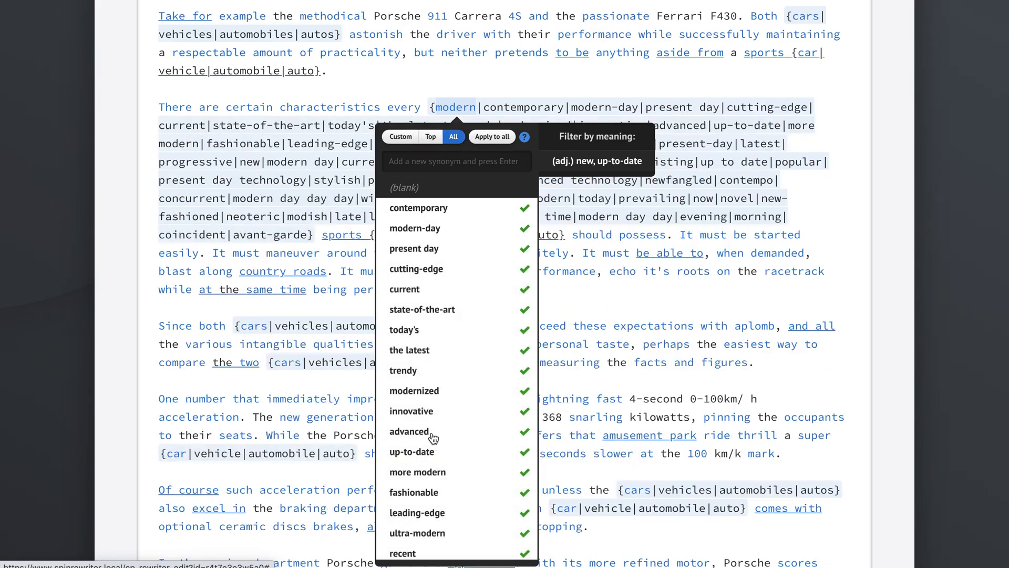
Remove "innovative", "trendy" and "the latest" from the selected synonyms for "modern" in the paragraph about sports car characteristics
{"action": "left_click", "coordinate": [487, 80]}
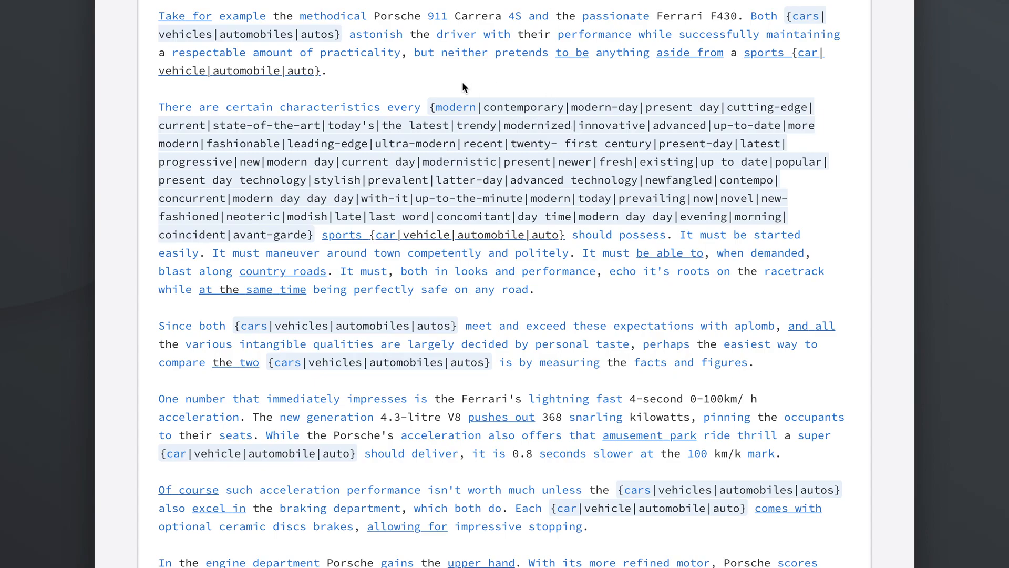
{"action": "left_click", "coordinate": [454, 107]}
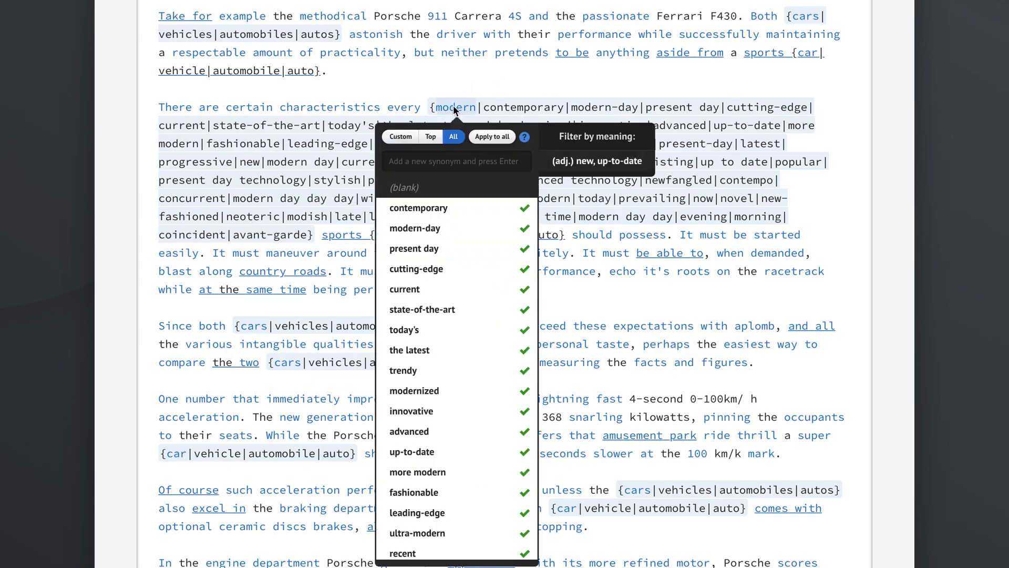
{"action": "left_click", "coordinate": [436, 412]}
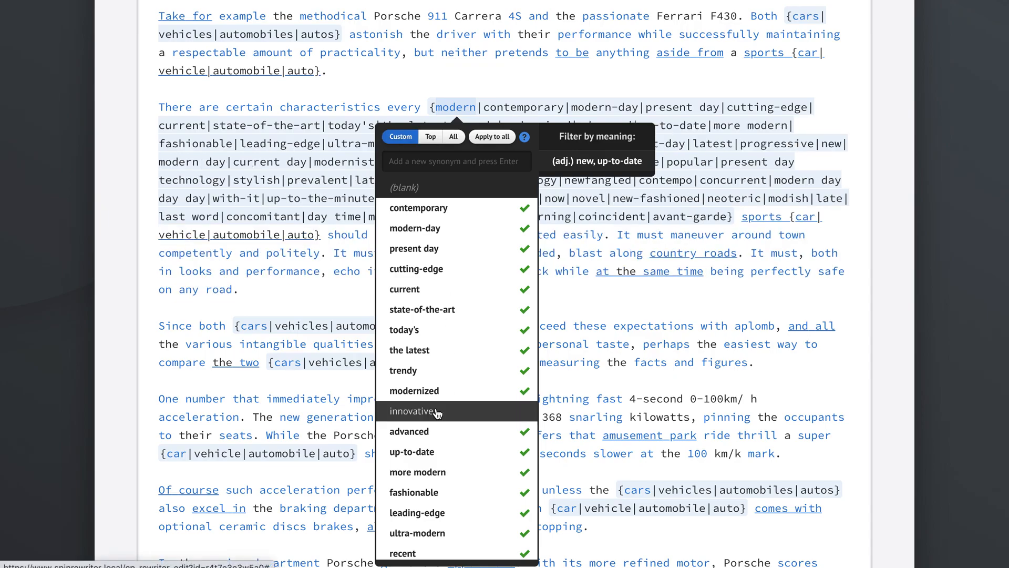
{"action": "left_click", "coordinate": [436, 371]}
{"action": "left_click", "coordinate": [436, 351]}
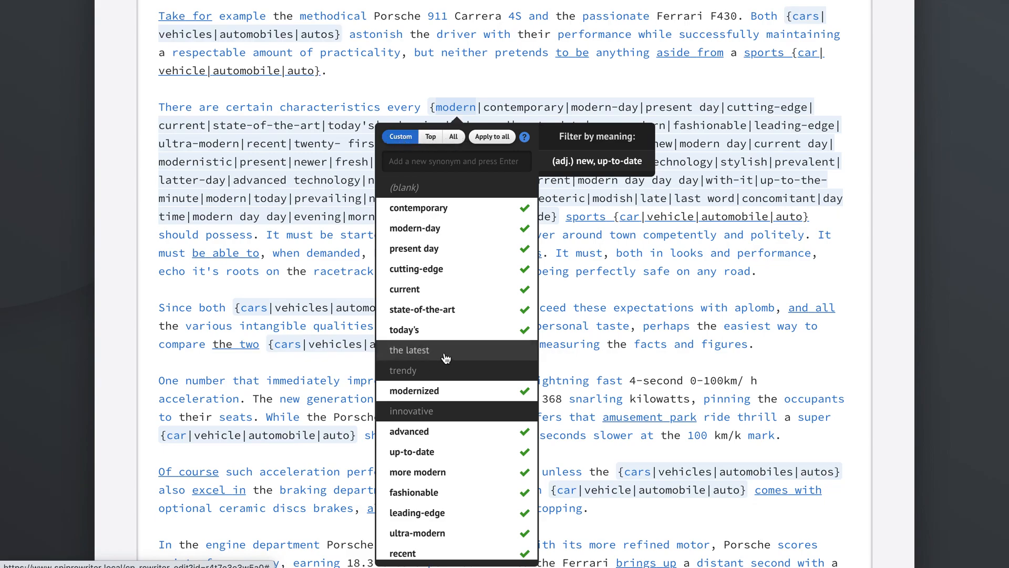
Limit the synonyms for "modern" to the top choices, "contemporary" and "modern-day"
{"action": "left_click", "coordinate": [431, 138]}
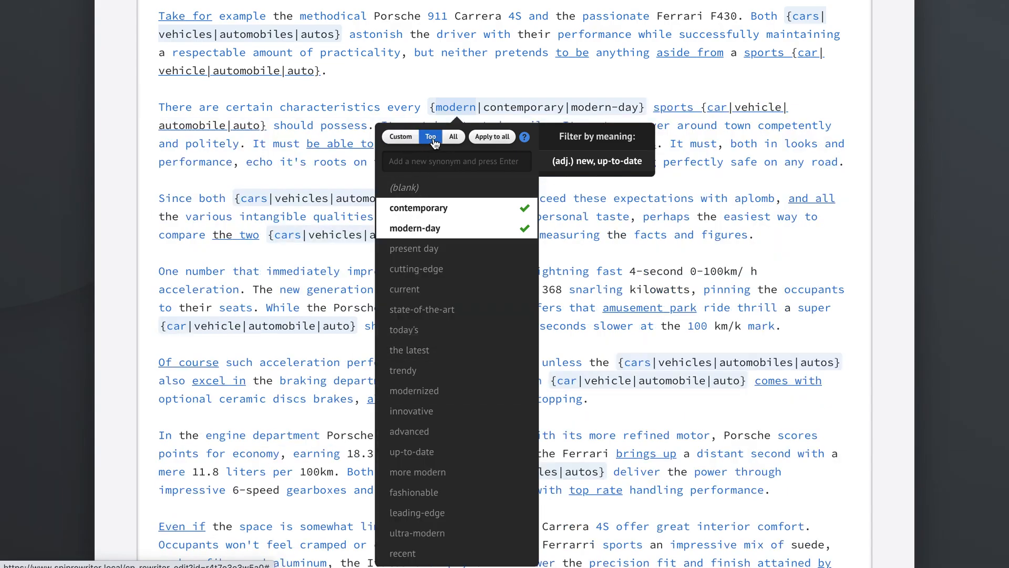
{"action": "left_click", "coordinate": [453, 232]}
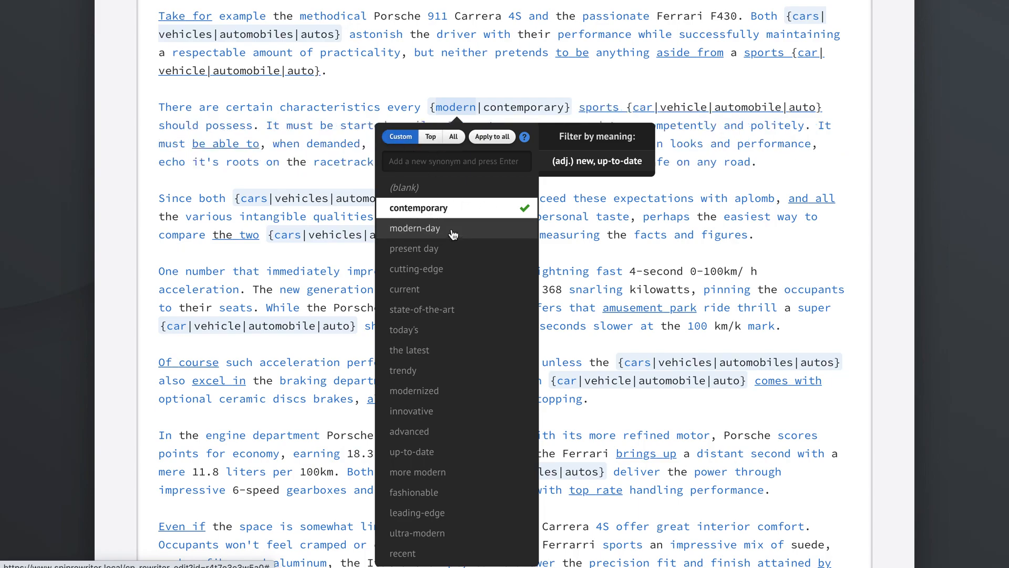
{"action": "left_click", "coordinate": [453, 233]}
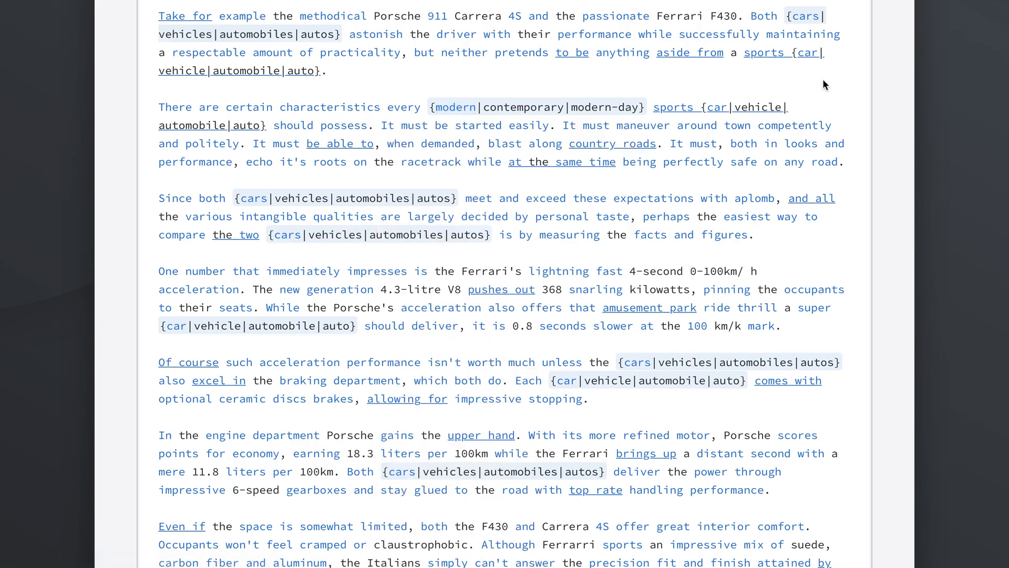
Add "Despite" and "Irrespective of" as synonyms for "Regardless of" at the start of the last paragraph
{"action": "scroll", "coordinate": [898, 199], "scroll_direction": "down", "scroll_amount": 7}
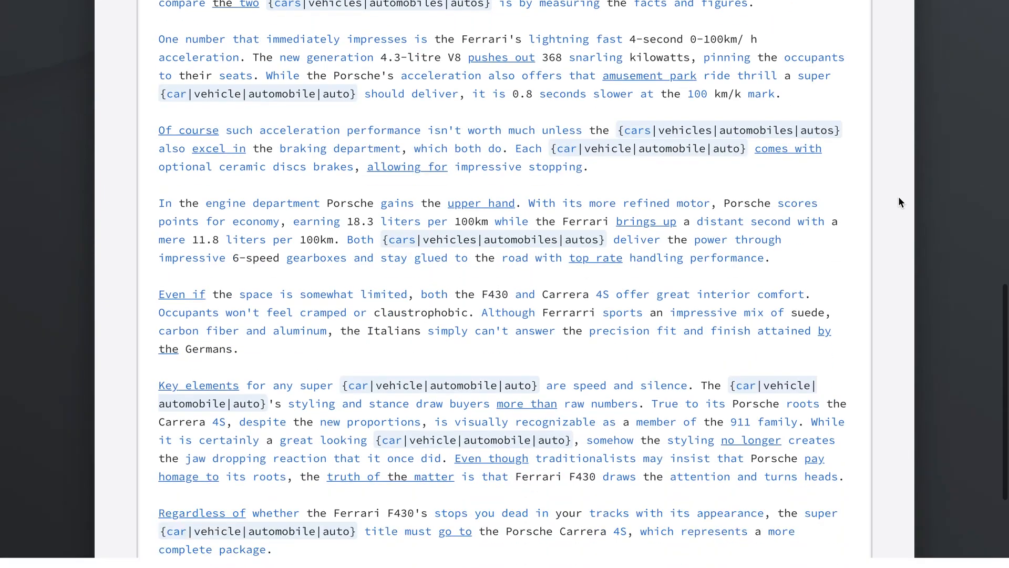
{"action": "scroll", "coordinate": [899, 202], "scroll_direction": "down", "scroll_amount": 1}
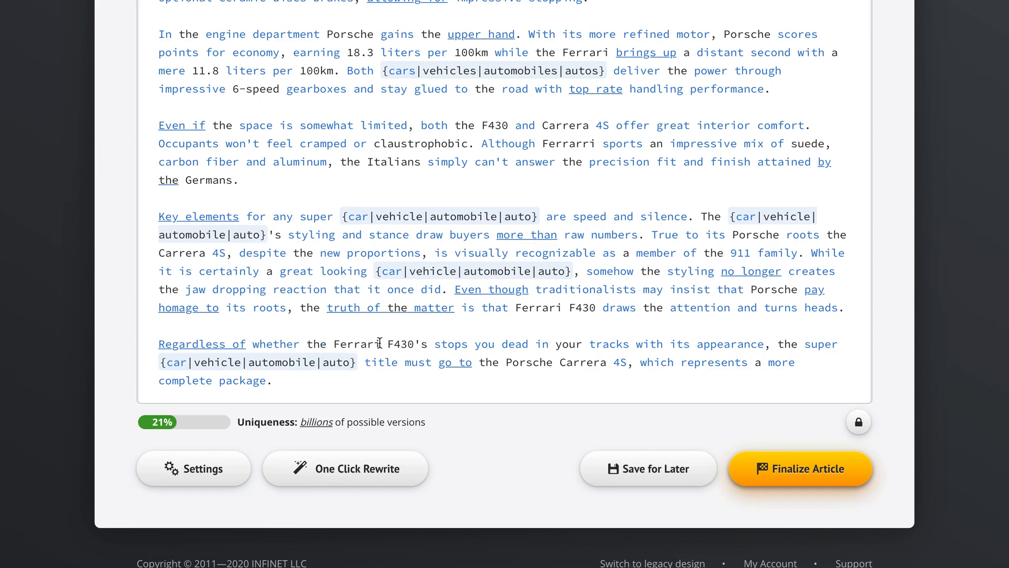
{"action": "left_click", "coordinate": [227, 337]}
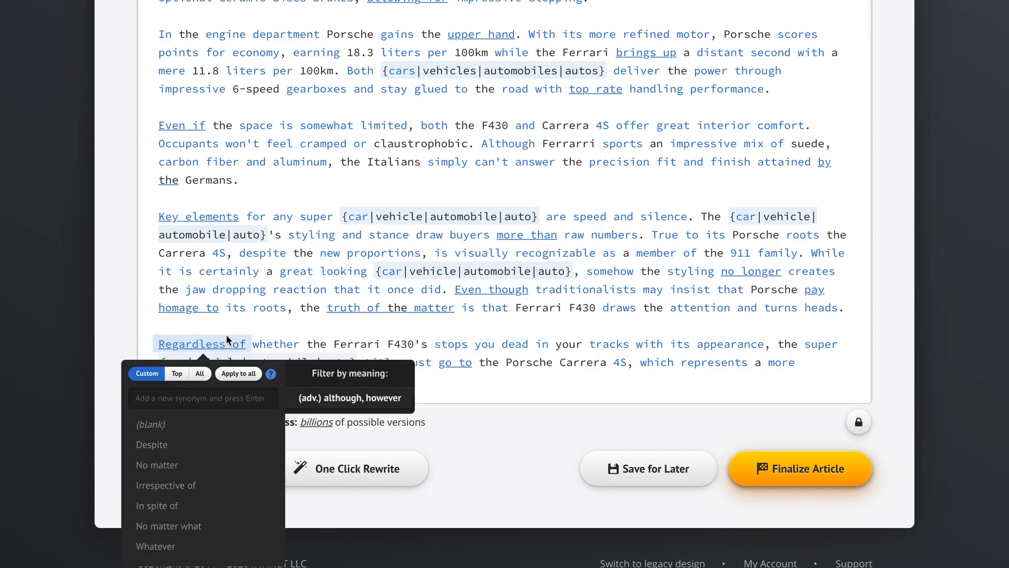
{"action": "left_click", "coordinate": [200, 442]}
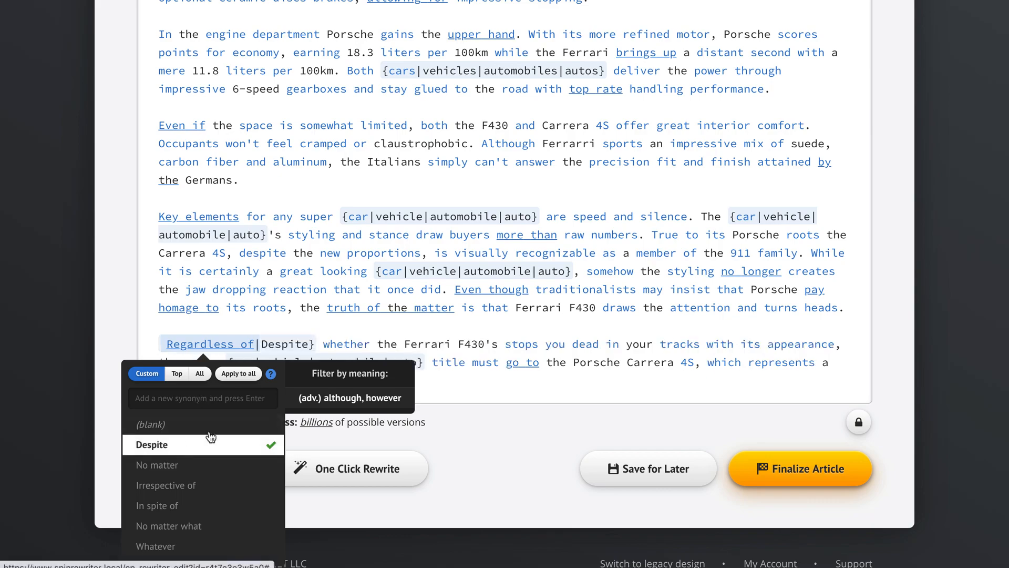
{"action": "left_click", "coordinate": [189, 486]}
{"action": "left_click", "coordinate": [434, 329]}
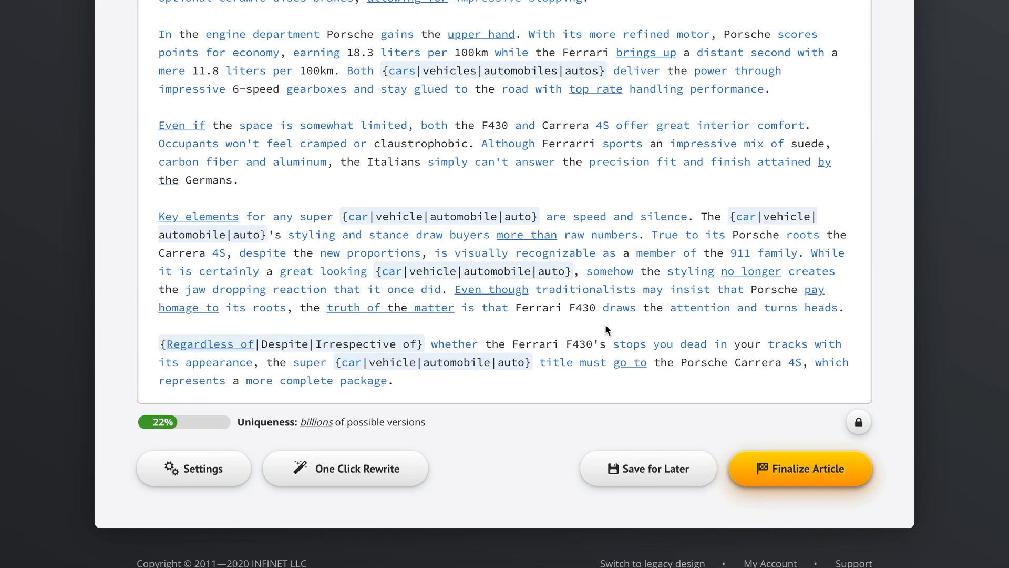
Add "restricted", "minimal" and "constrained" as synonyms for "limited" in the paragraph about interior space
{"action": "left_click", "coordinate": [384, 126]}
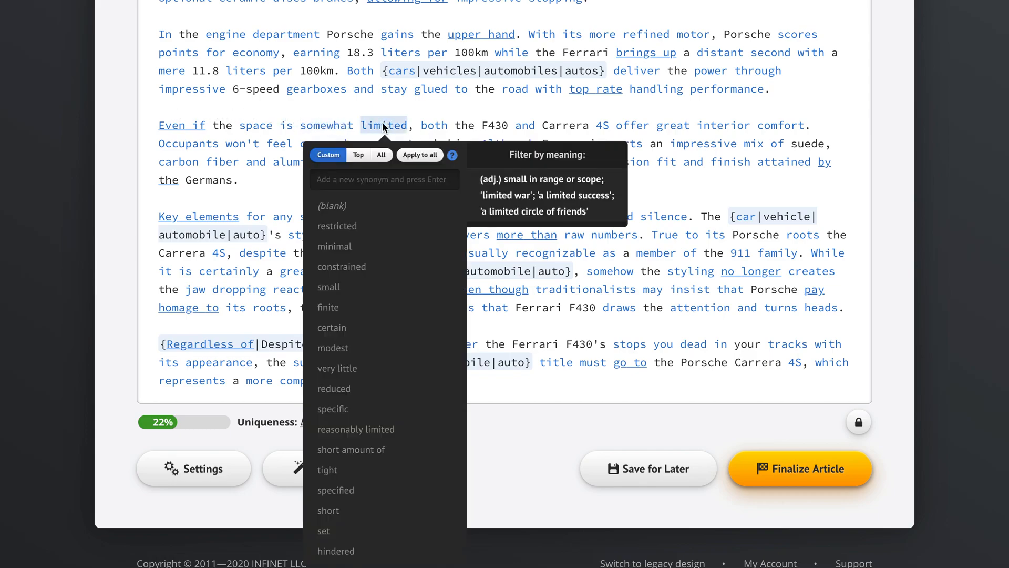
{"action": "left_click", "coordinate": [346, 230]}
{"action": "left_click", "coordinate": [368, 247]}
{"action": "left_click", "coordinate": [391, 267]}
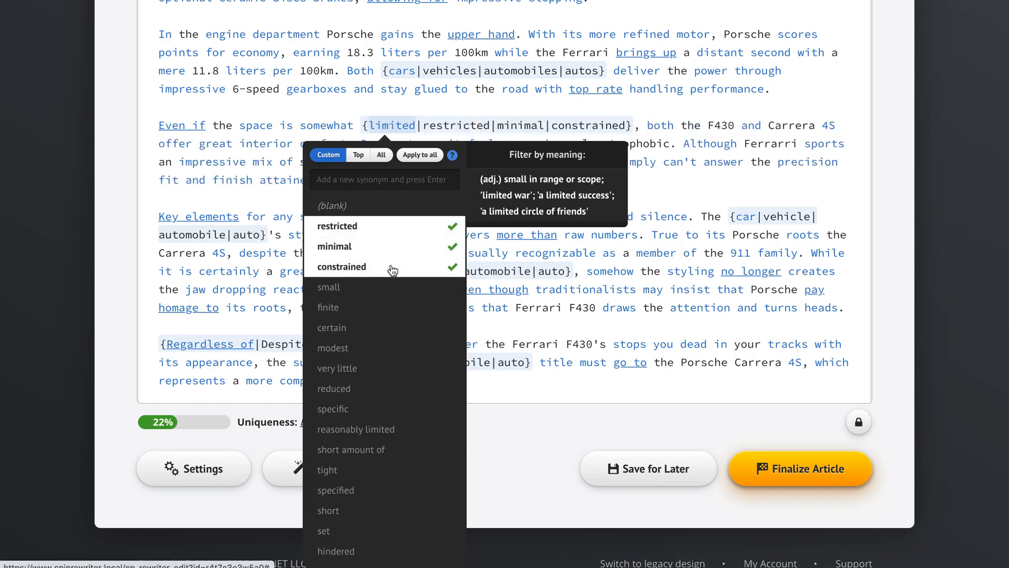
Select all synonyms for "limited" and narrow the selection down to the top ones, "restricted" and "minimal"
{"action": "left_click", "coordinate": [382, 156]}
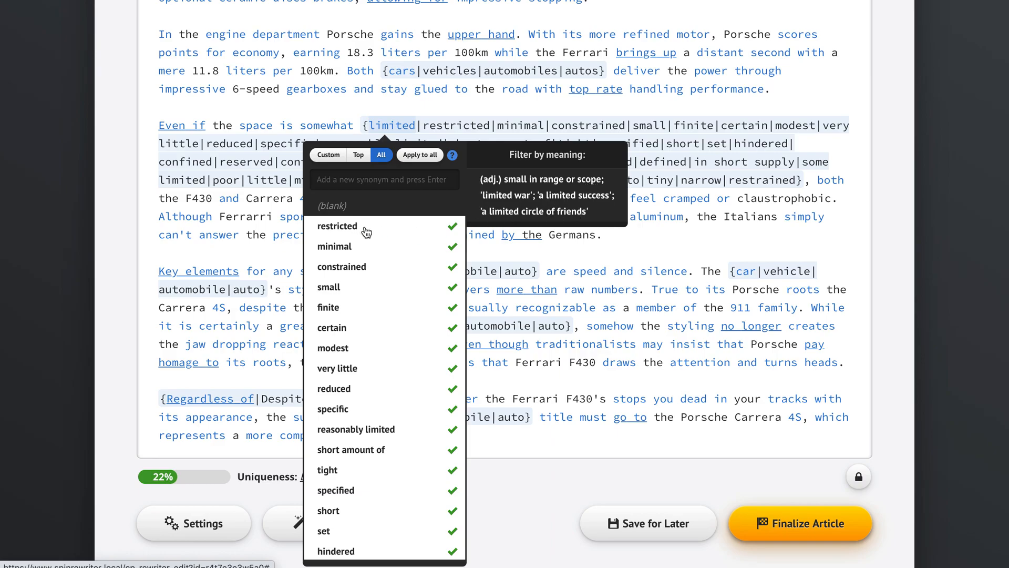
{"action": "left_click", "coordinate": [360, 160]}
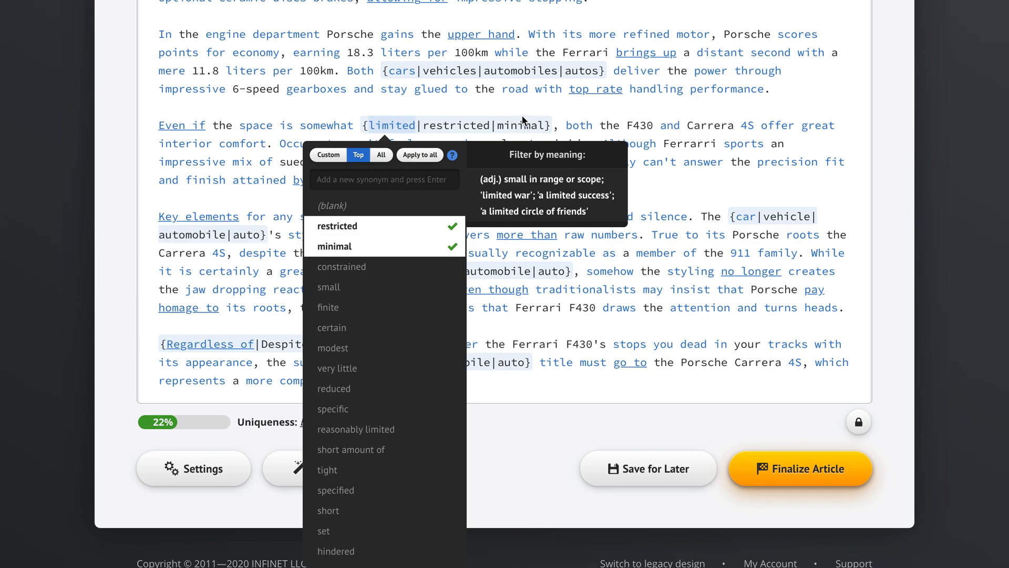
{"action": "left_click", "coordinate": [543, 105]}
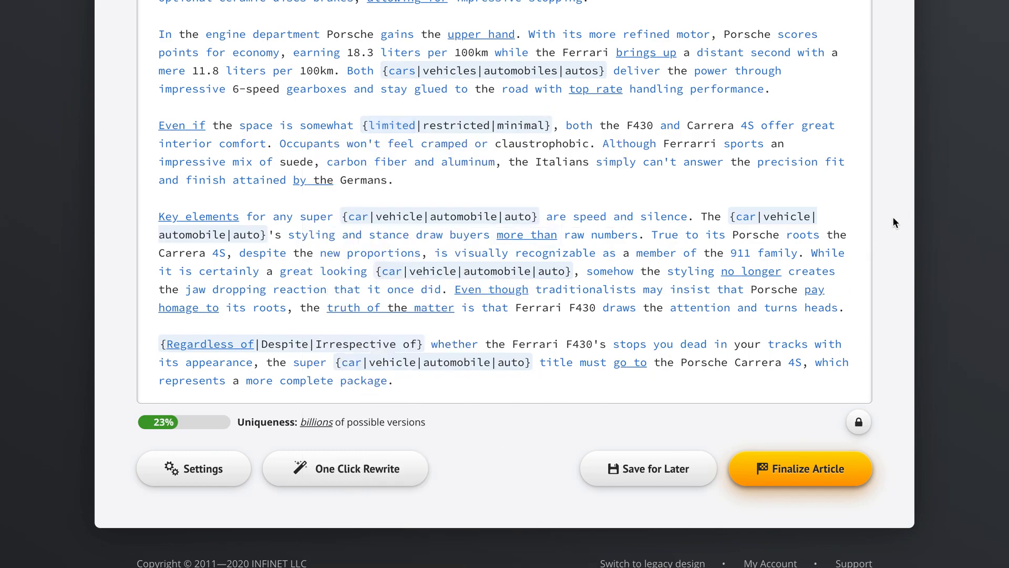
View the synonyms available for "coin" in the article's opening sentence
{"action": "scroll", "coordinate": [893, 217], "scroll_direction": "up", "scroll_amount": 15}
{"action": "scroll", "coordinate": [894, 223], "scroll_direction": "down", "scroll_amount": 1}
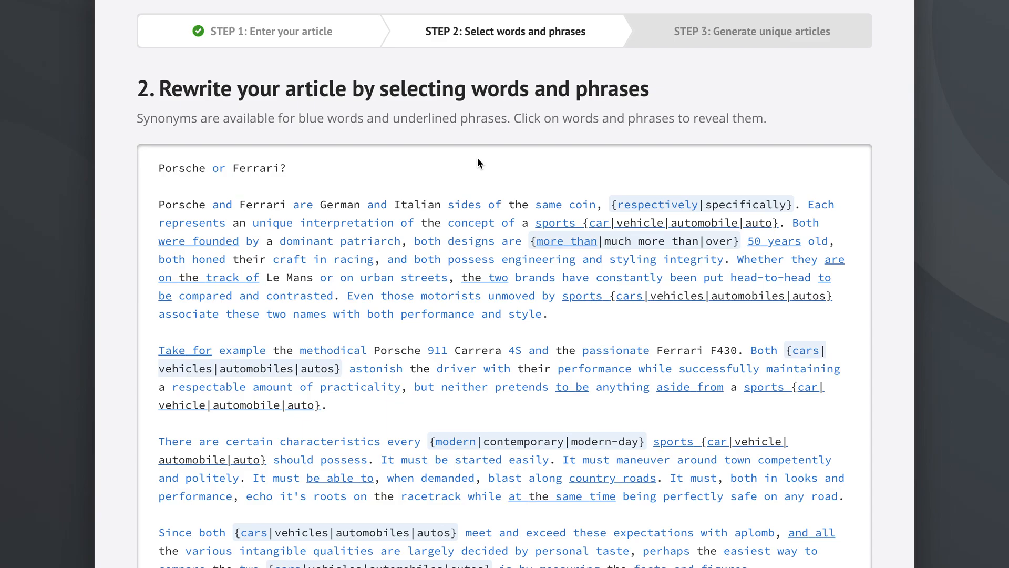
{"action": "left_click", "coordinate": [582, 206]}
{"action": "left_click", "coordinate": [608, 167]}
Check the readability level and protected keywords in the rewriting settings and close them
{"action": "scroll", "coordinate": [892, 212], "scroll_direction": "down", "scroll_amount": 15}
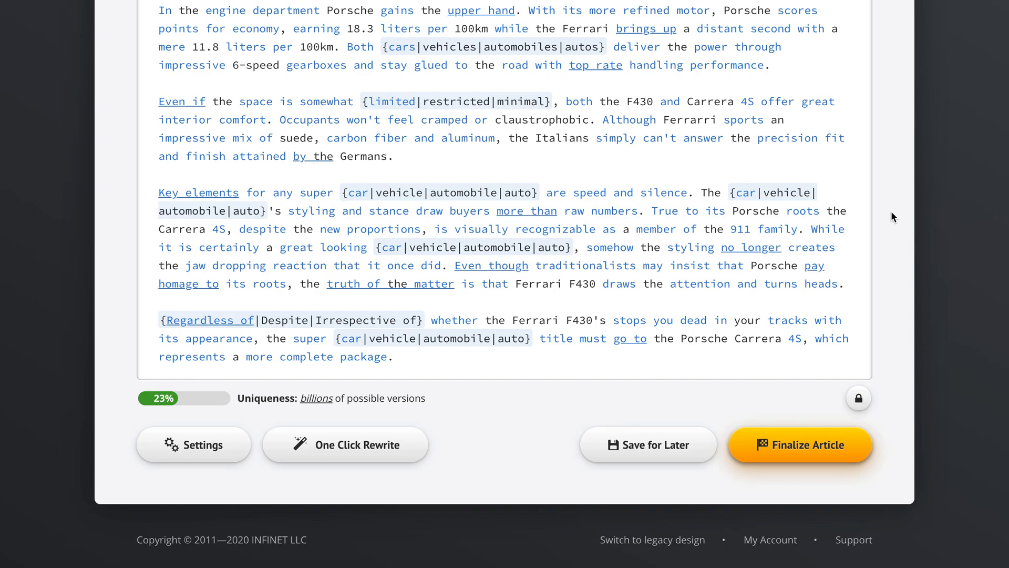
{"action": "left_click", "coordinate": [198, 448]}
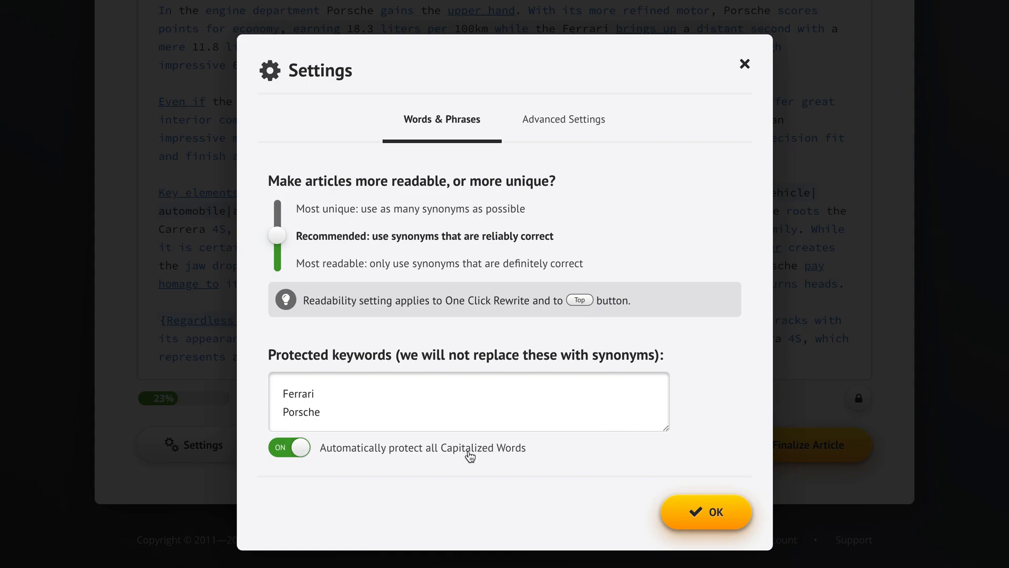
{"action": "left_click", "coordinate": [709, 511]}
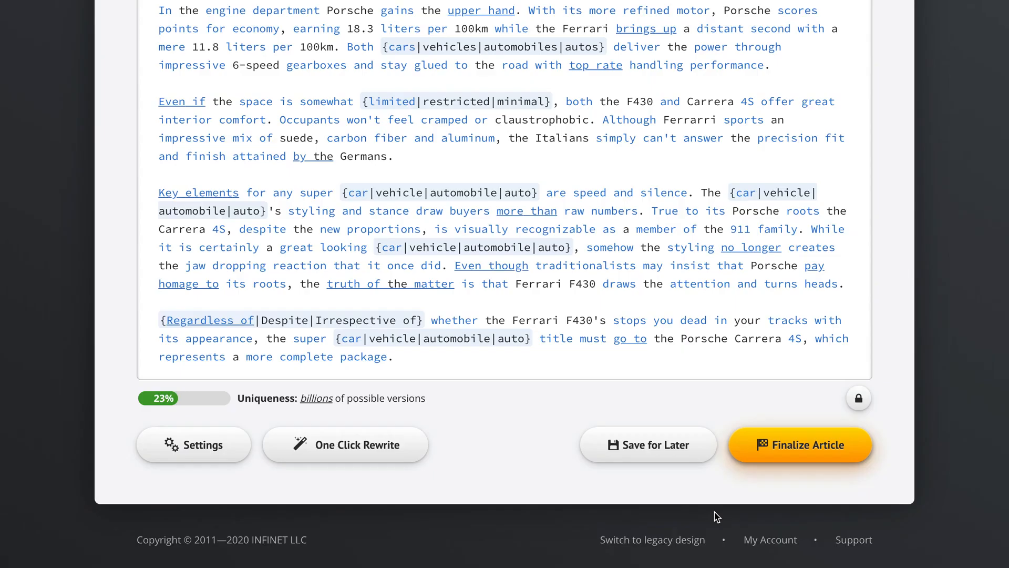
Run One Click Rewrite on the whole article and review the inserted synonyms from the beginning
{"action": "left_click", "coordinate": [351, 447]}
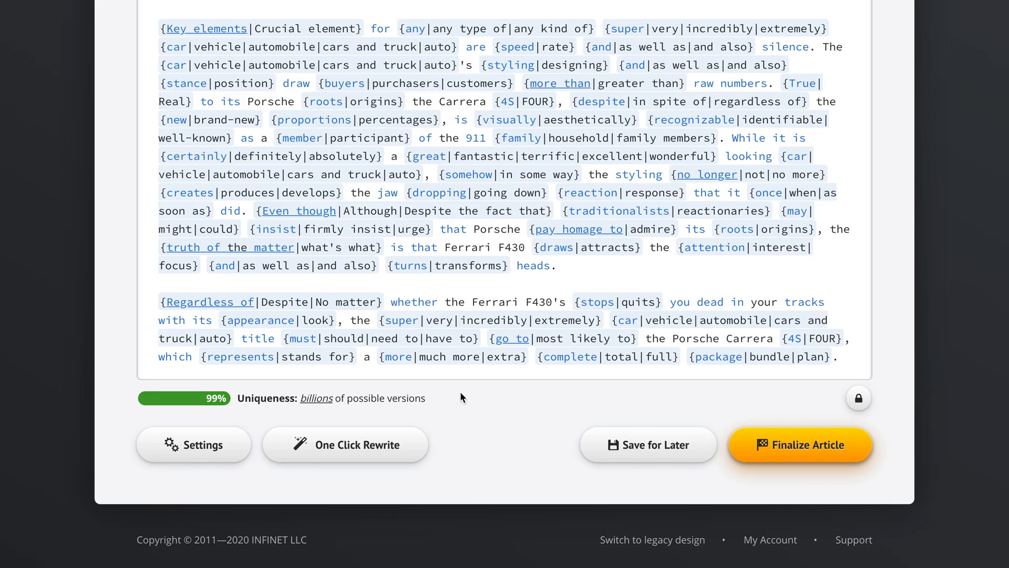
{"action": "scroll", "coordinate": [888, 162], "scroll_direction": "up", "scroll_amount": 20}
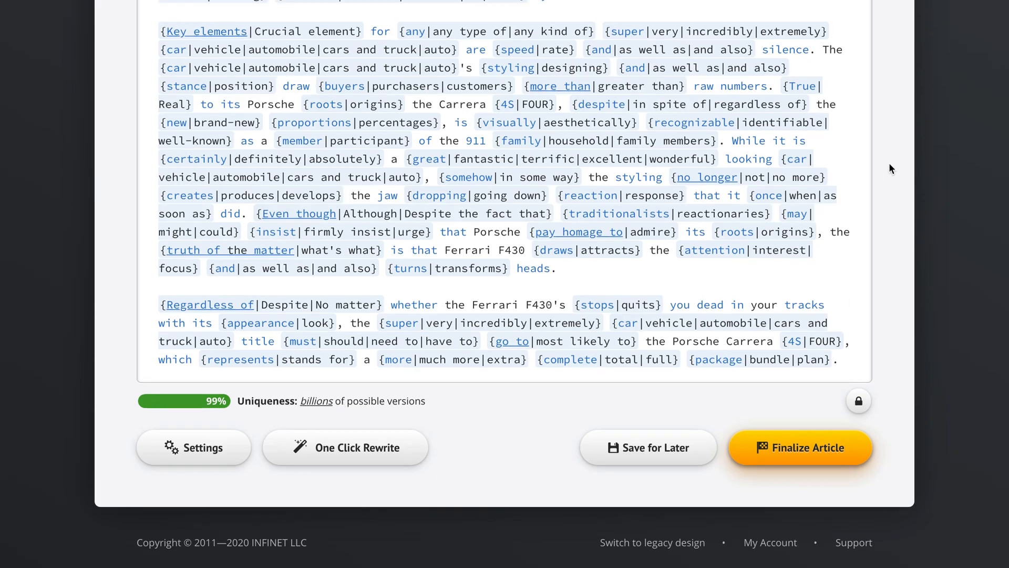
{"action": "scroll", "coordinate": [892, 168], "scroll_direction": "up", "scroll_amount": 10}
{"action": "scroll", "coordinate": [892, 168], "scroll_direction": "down", "scroll_amount": 4}
{"action": "scroll", "coordinate": [889, 169], "scroll_direction": "up", "scroll_amount": 1}
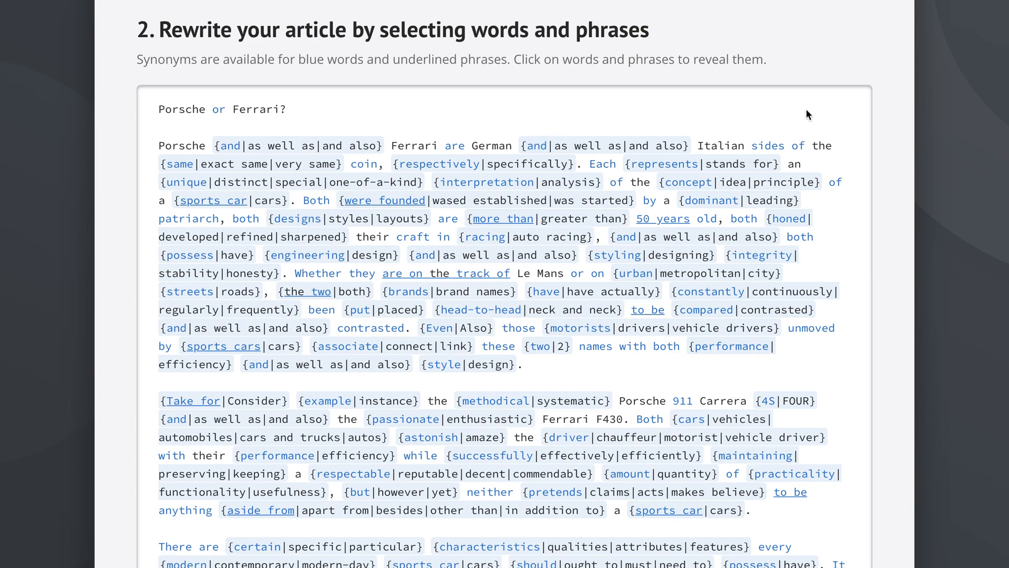
Replace the synonym "analysis" for "interpretation" in the first paragraph with "perception" and "comprehension"
{"action": "left_click", "coordinate": [481, 182]}
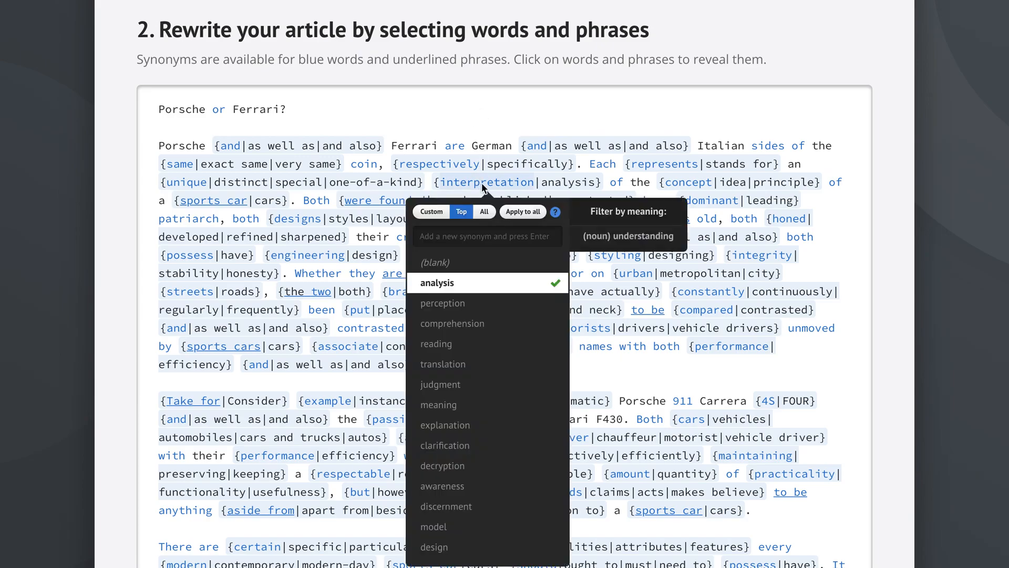
{"action": "left_click", "coordinate": [464, 306]}
{"action": "left_click", "coordinate": [498, 326]}
{"action": "left_click", "coordinate": [469, 290]}
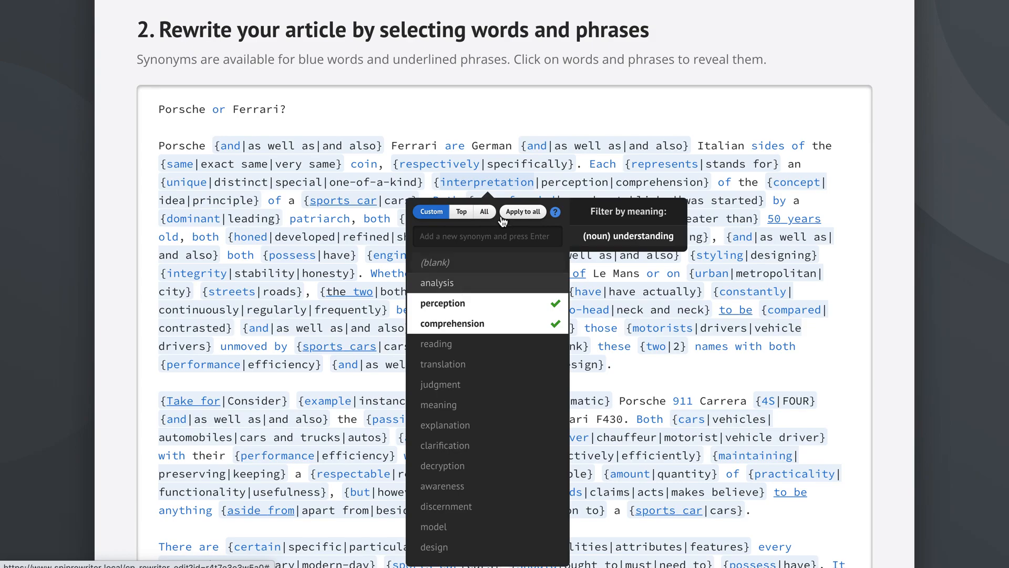
{"action": "left_click", "coordinate": [487, 109]}
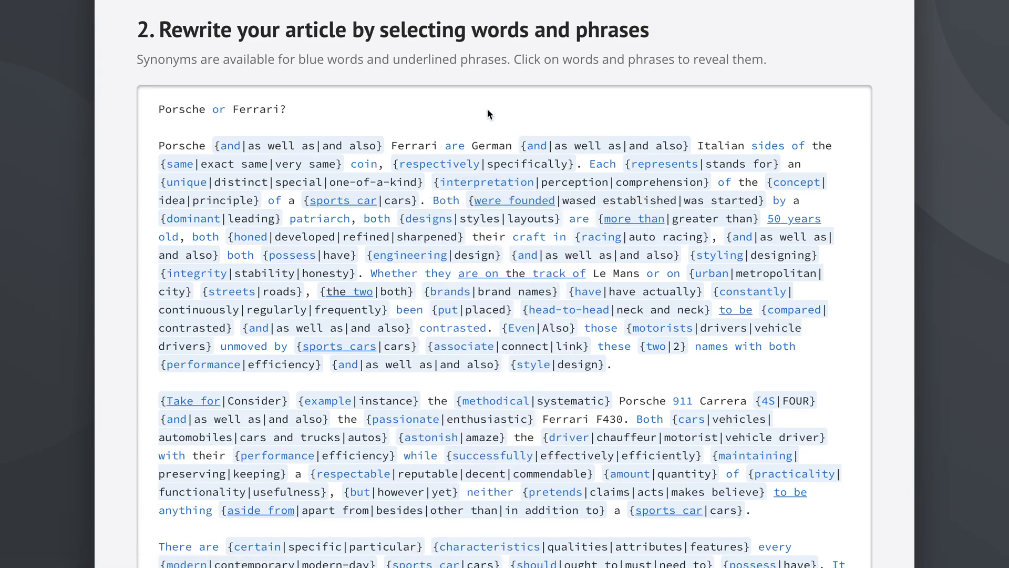
Look through the rewritten article down to its last paragraph
{"action": "scroll", "coordinate": [901, 234], "scroll_direction": "down", "scroll_amount": 1}
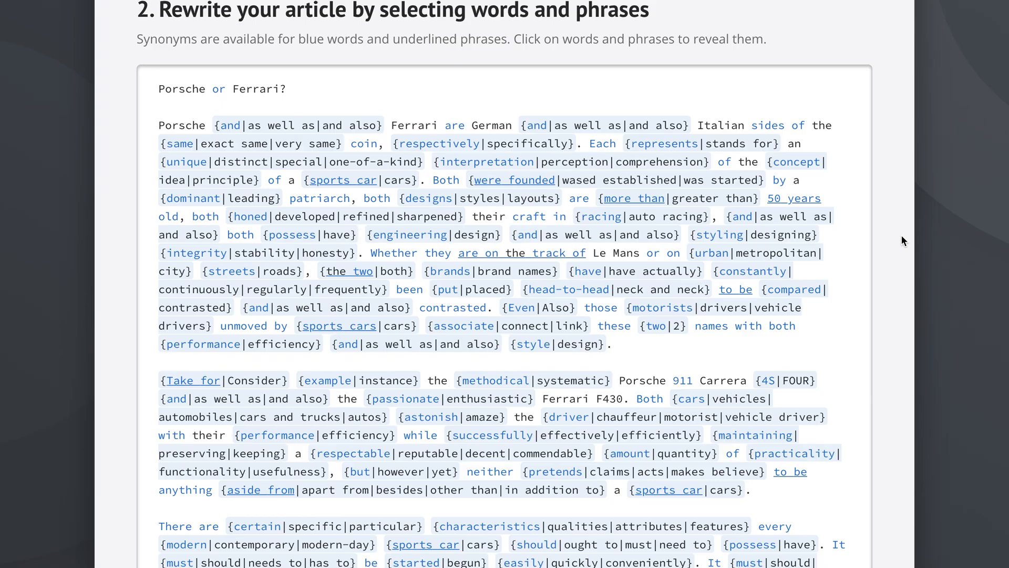
{"action": "scroll", "coordinate": [901, 234], "scroll_direction": "down", "scroll_amount": 20}
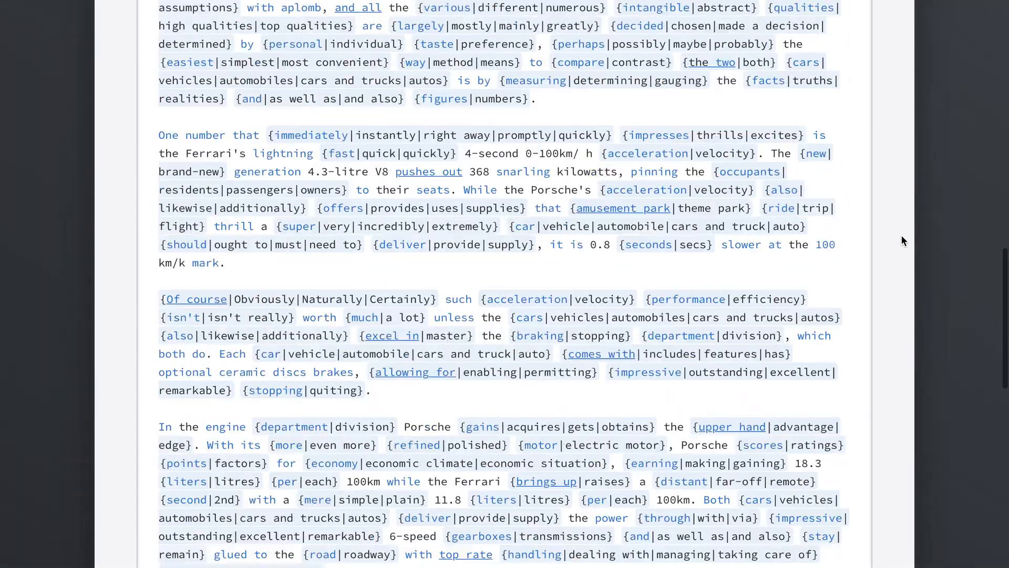
{"action": "scroll", "coordinate": [901, 234], "scroll_direction": "down", "scroll_amount": 20}
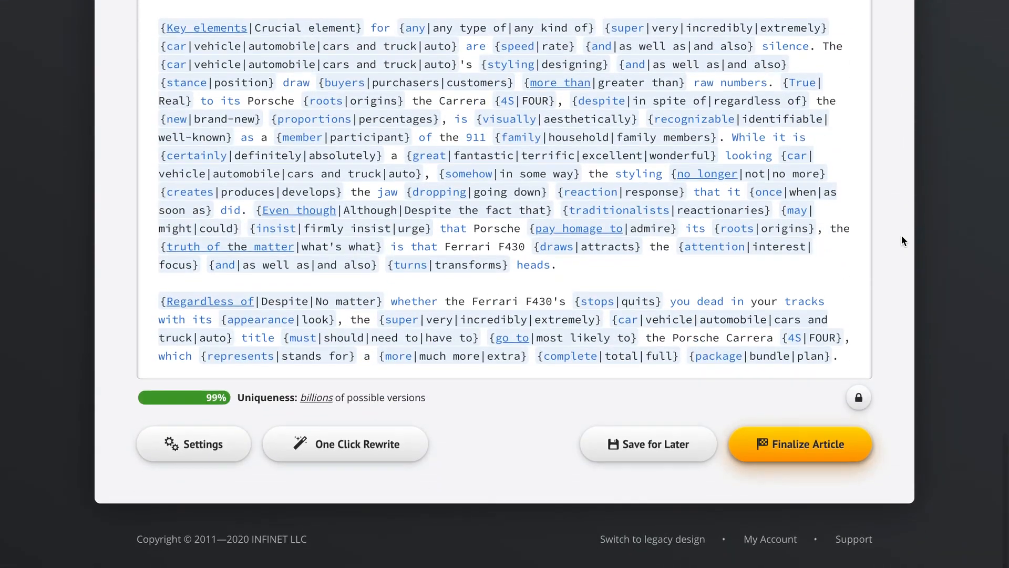